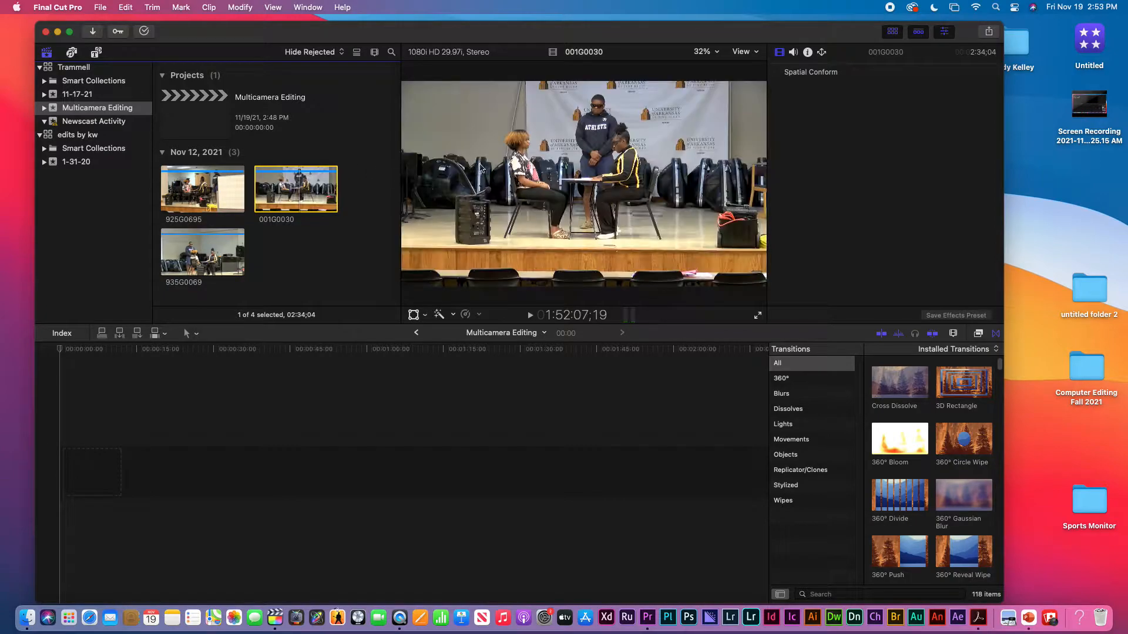
# Step: Place clip 001G0030 at the start of the Multicamera Editing timeline
pyautogui.click(591, 181)
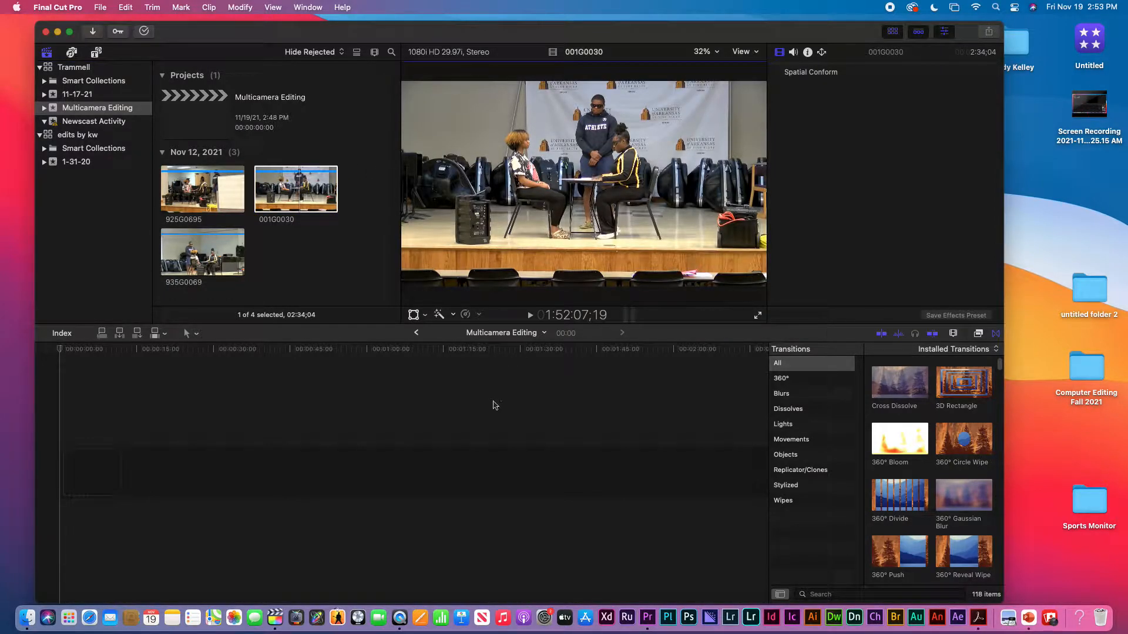
pyautogui.click(427, 456)
pyautogui.click(291, 191)
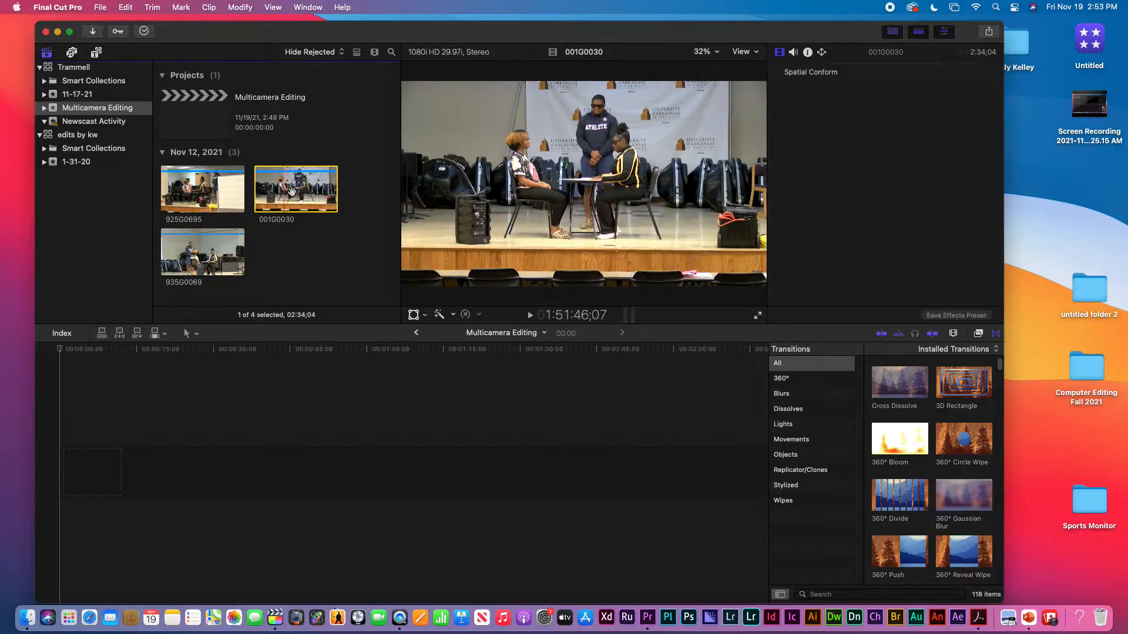
pyautogui.moveTo(297, 189); pyautogui.dragTo(68, 464)
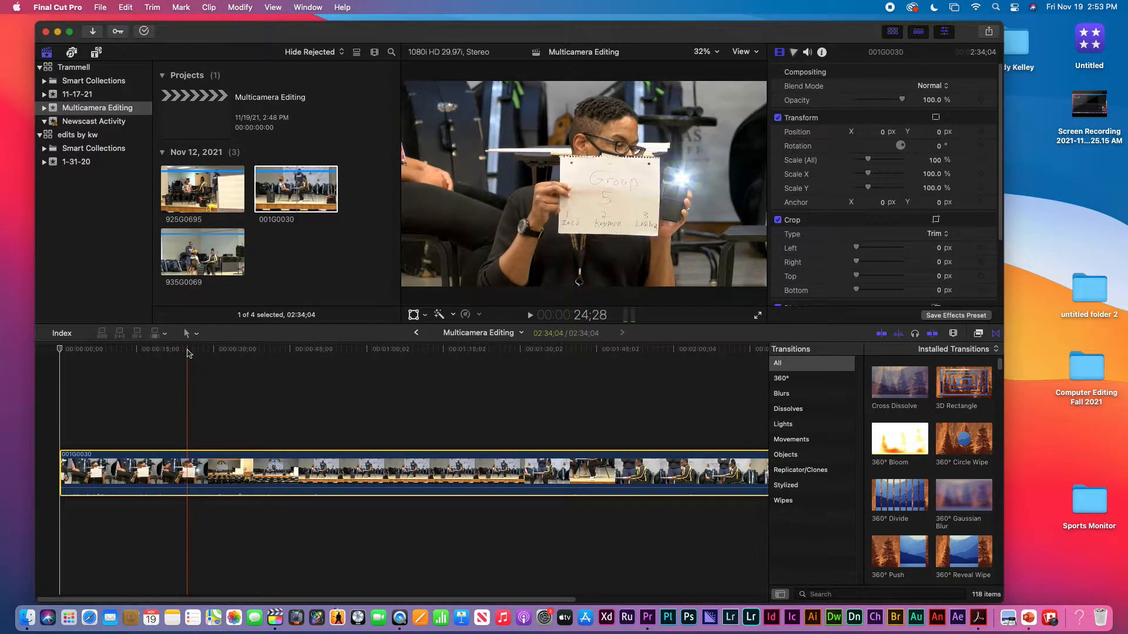
# Step: Split clip 001G0030 with the Blade tool at the phone's sync flash frame, 25;06
pyautogui.click(191, 351)
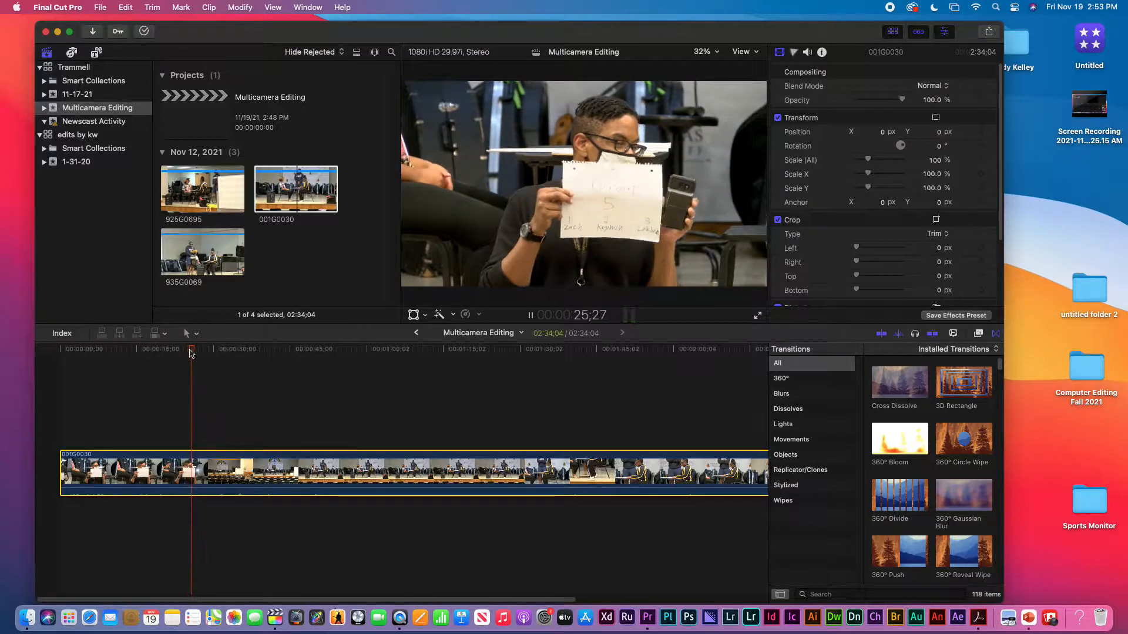
pyautogui.click(187, 352)
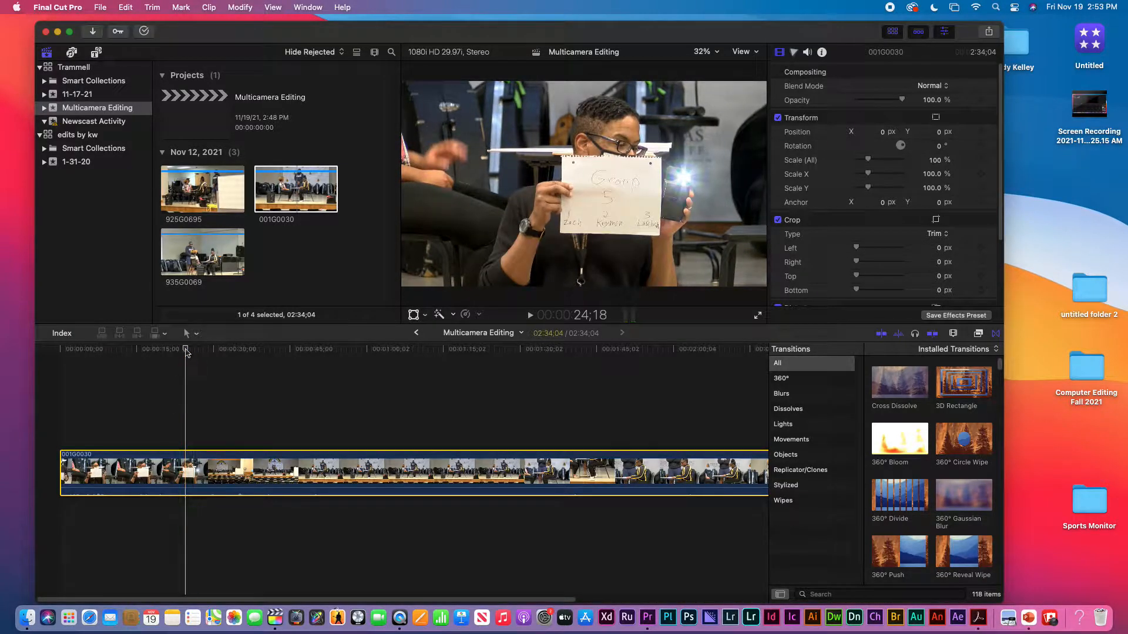
pyautogui.press('space')
pyautogui.press('space')
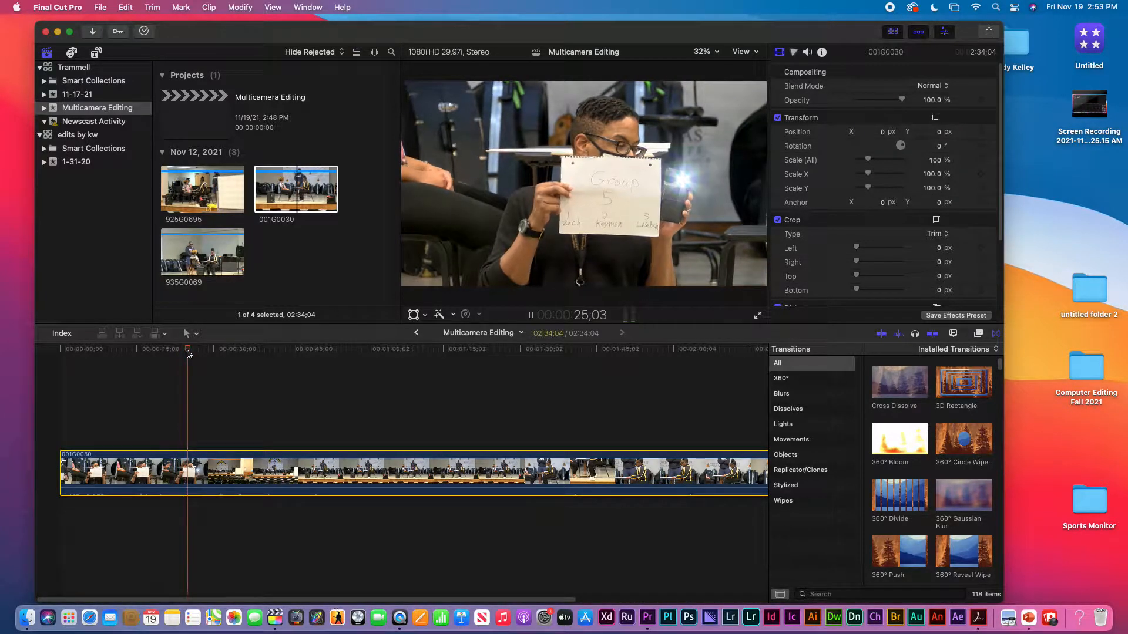
pyautogui.click(188, 352)
pyautogui.press('Left')
pyautogui.press('Left')
pyautogui.press('Left')
pyautogui.press('Left')
pyautogui.press('Left')
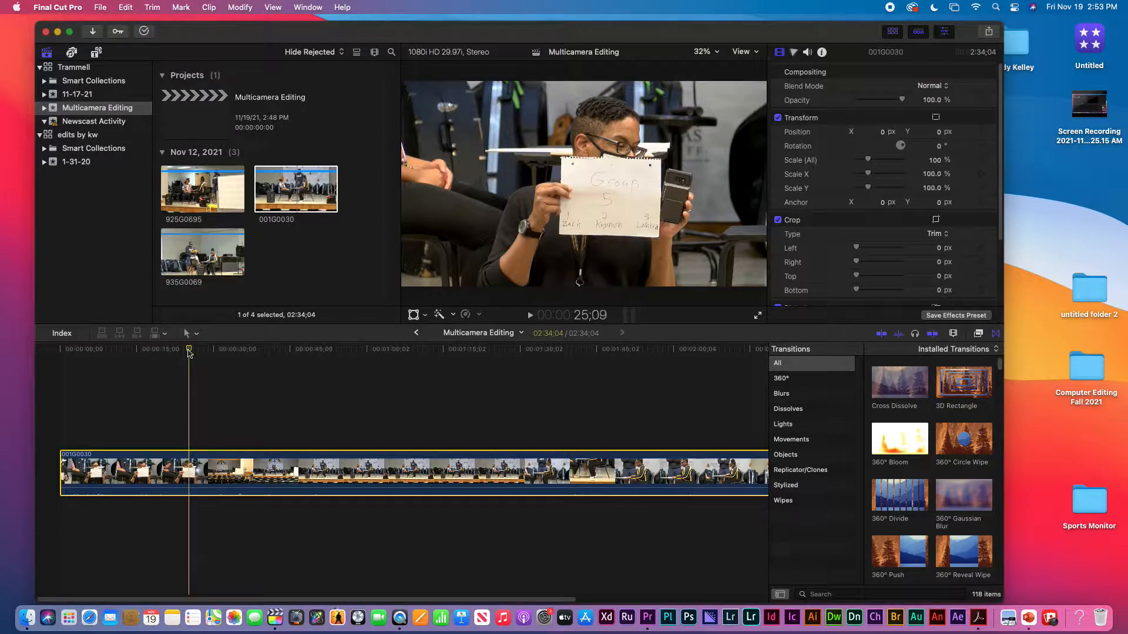
pyautogui.press('Right')
pyautogui.press('Right')
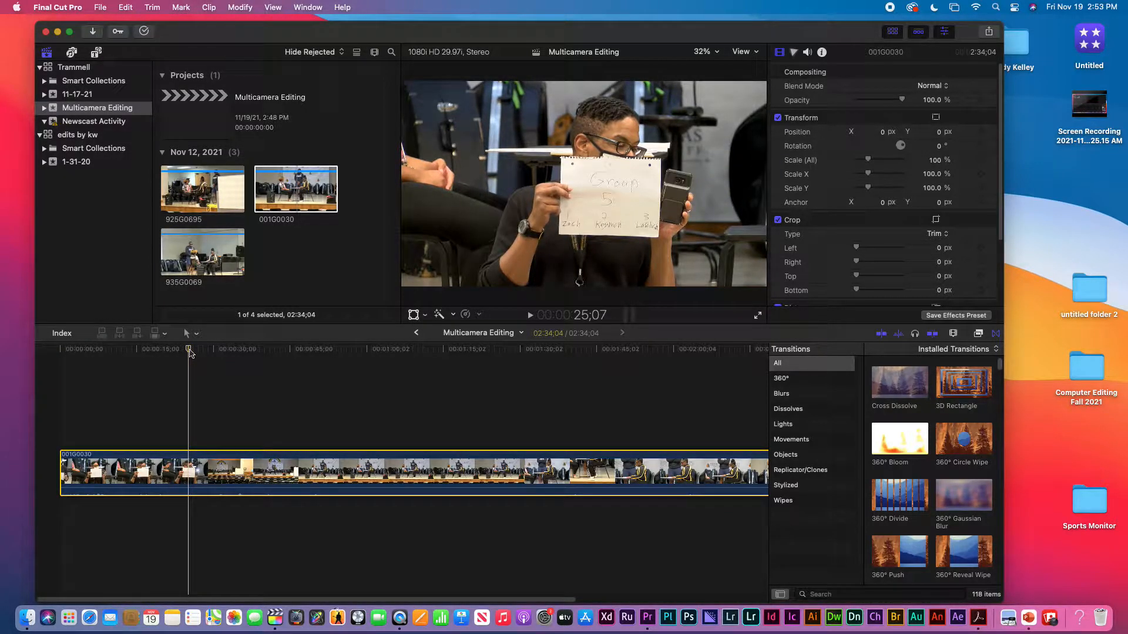
pyautogui.press('Left')
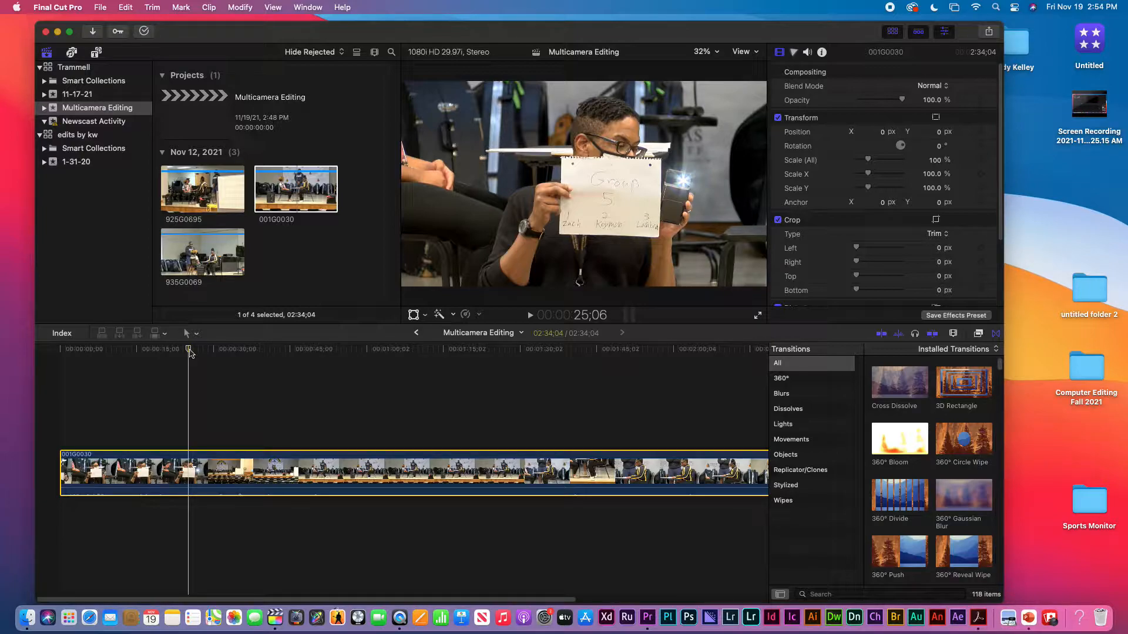
pyautogui.press('b')
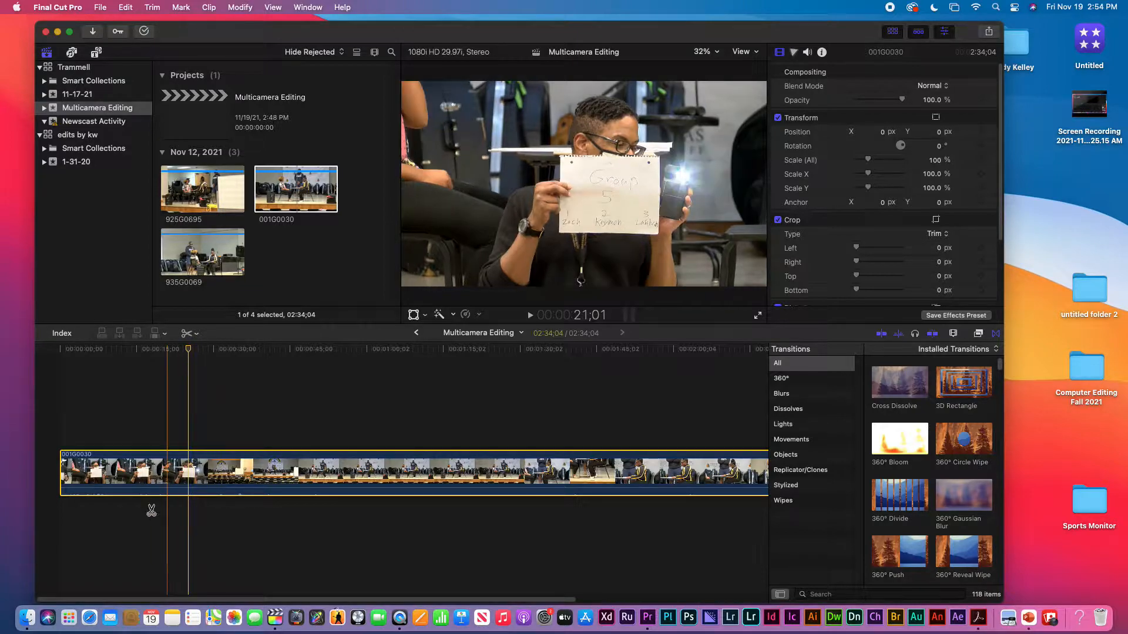
pyautogui.click(189, 488)
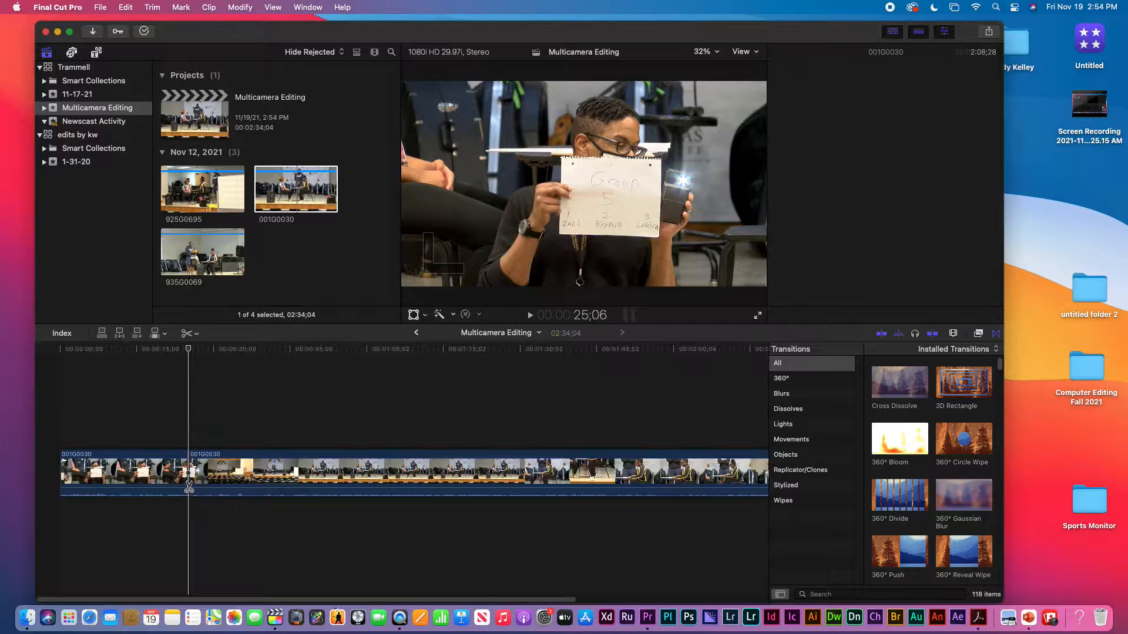
# Step: Delete the part of 001G0030 before the cut and check the new first frame for the flash
pyautogui.press('a')
pyautogui.click(155, 460)
pyautogui.press('Delete')
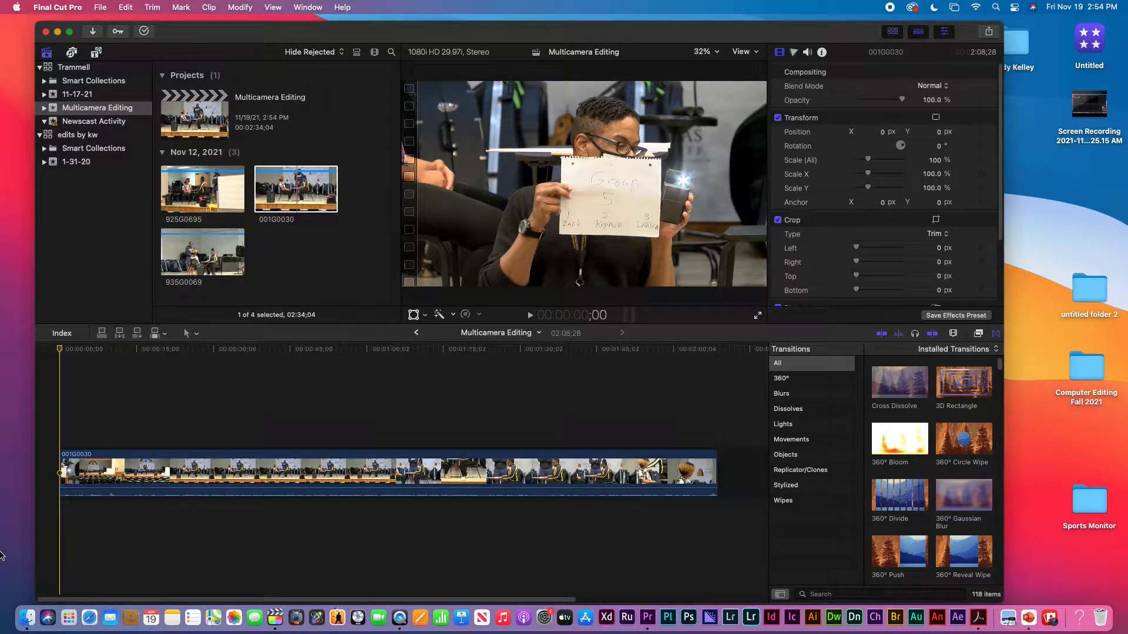
pyautogui.press('Right')
pyautogui.press('Left')
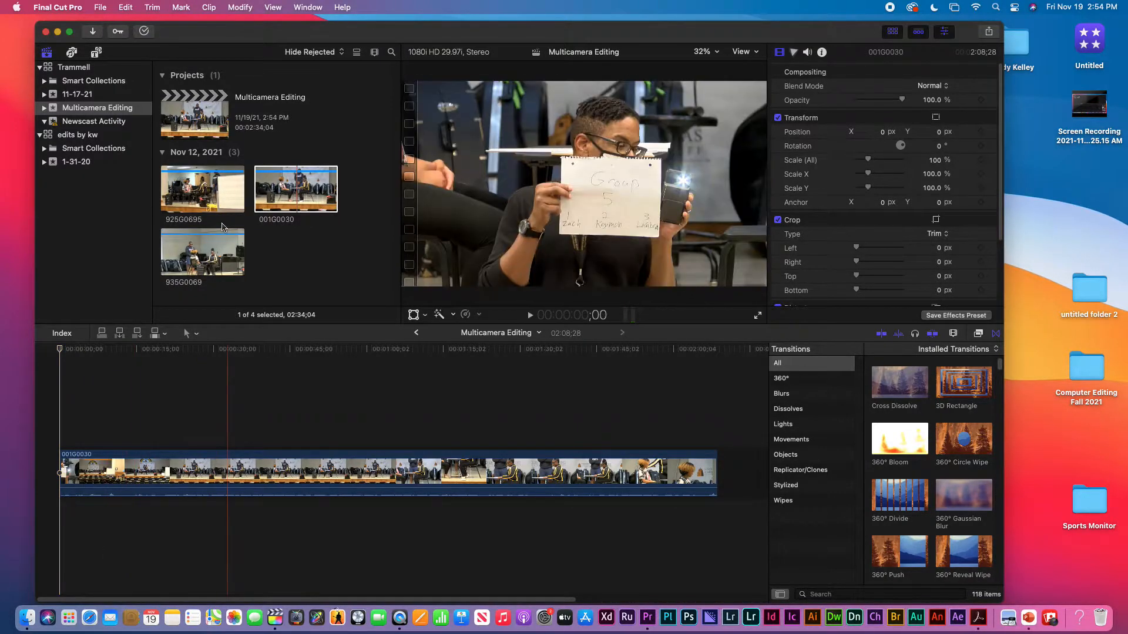
# Step: Mark the in point of browser clip 925G0695 at the phone's sync flash frame, 16:16:14;21
pyautogui.click(196, 189)
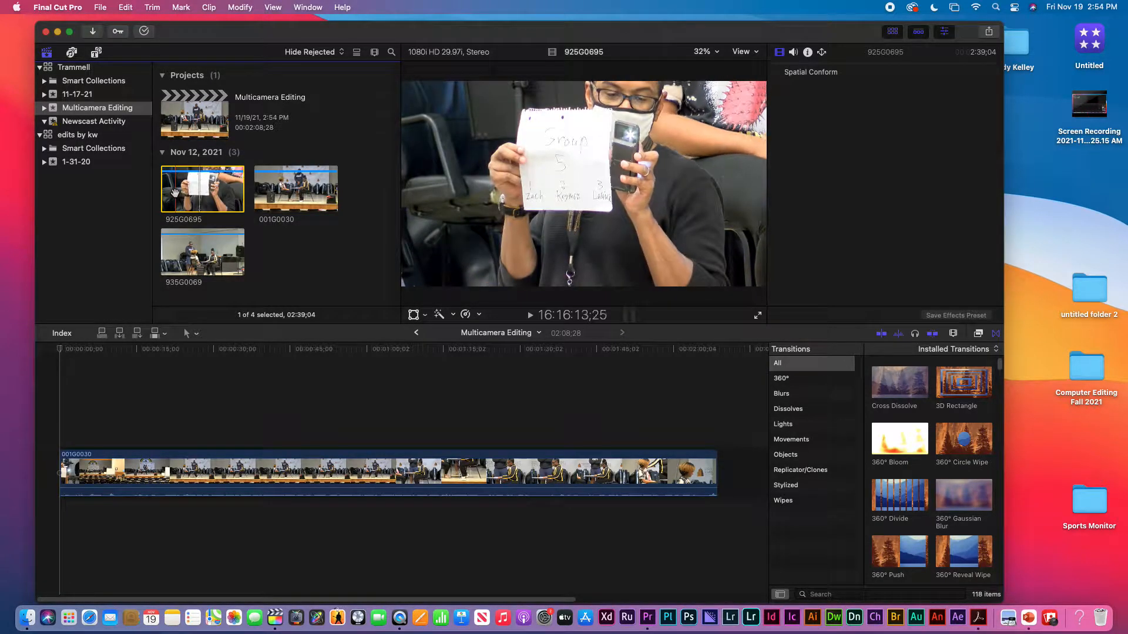
pyautogui.press('space')
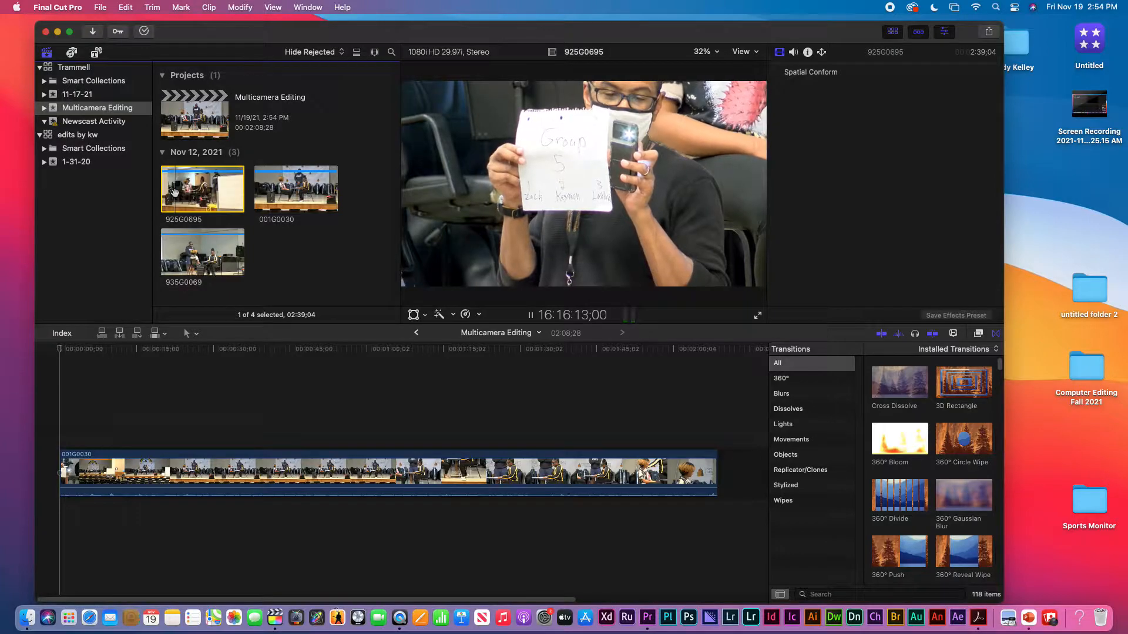
pyautogui.press('space')
pyautogui.press('Left')
pyautogui.press('Left')
pyautogui.press('Left')
pyautogui.press('Left')
pyautogui.press('Left')
pyautogui.press('Left')
pyautogui.press('Left')
pyautogui.press('Left')
pyautogui.press('Left')
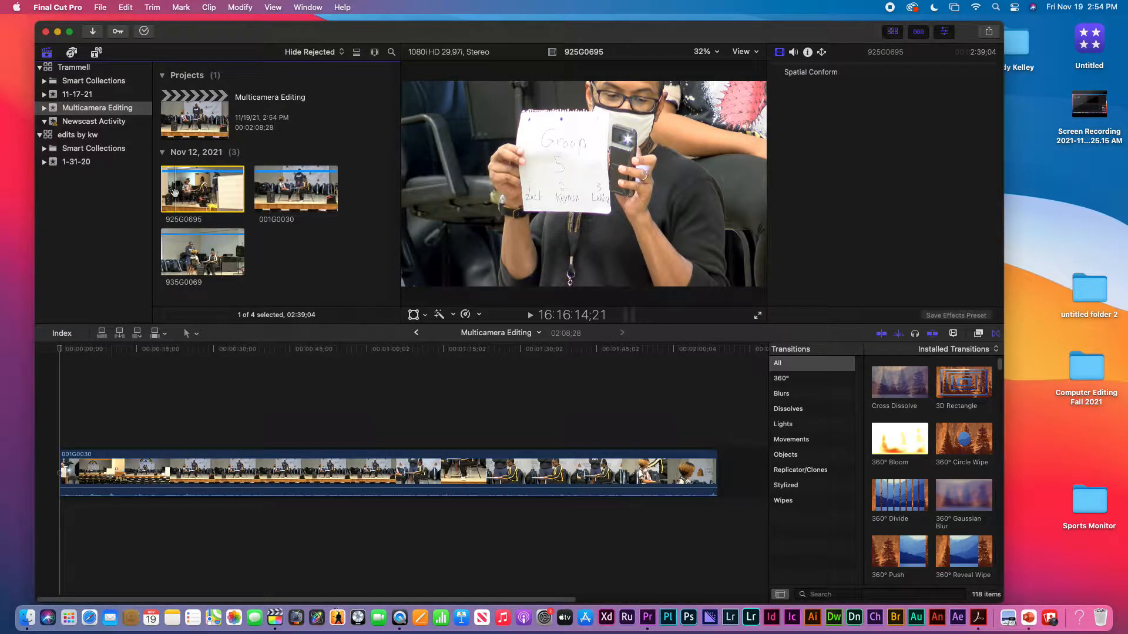
pyautogui.press('Right')
pyautogui.press('Left')
pyautogui.press('i')
# Step: Connect the marked range of 925G0695 above 001G0030 at the timeline start and check its first frame
pyautogui.moveTo(198, 195); pyautogui.dragTo(70, 418)
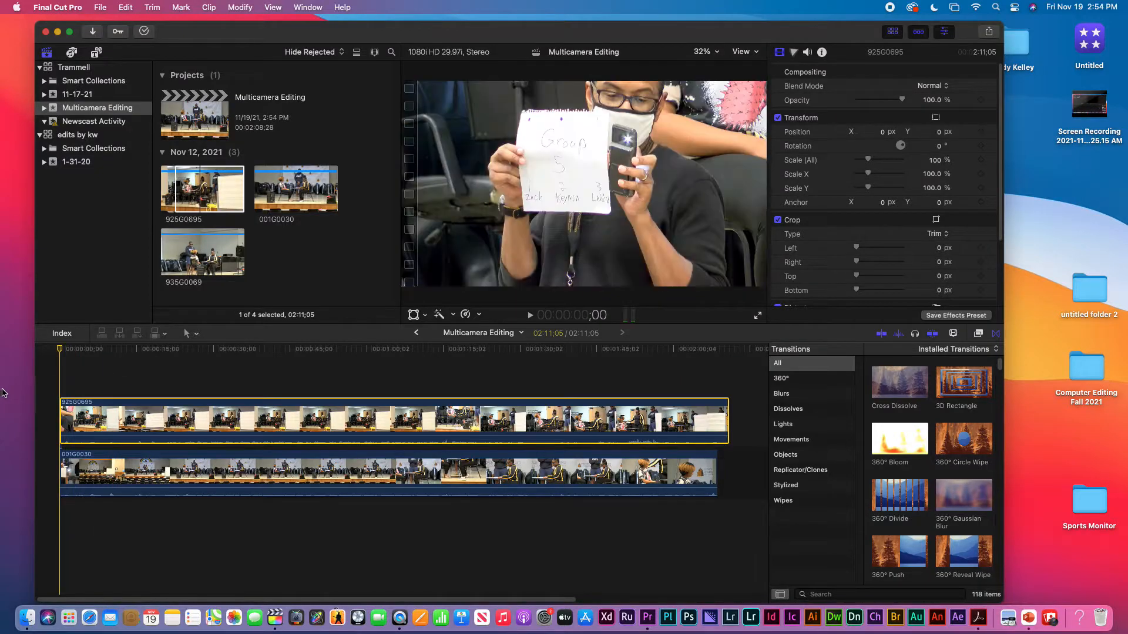
pyautogui.press('Right')
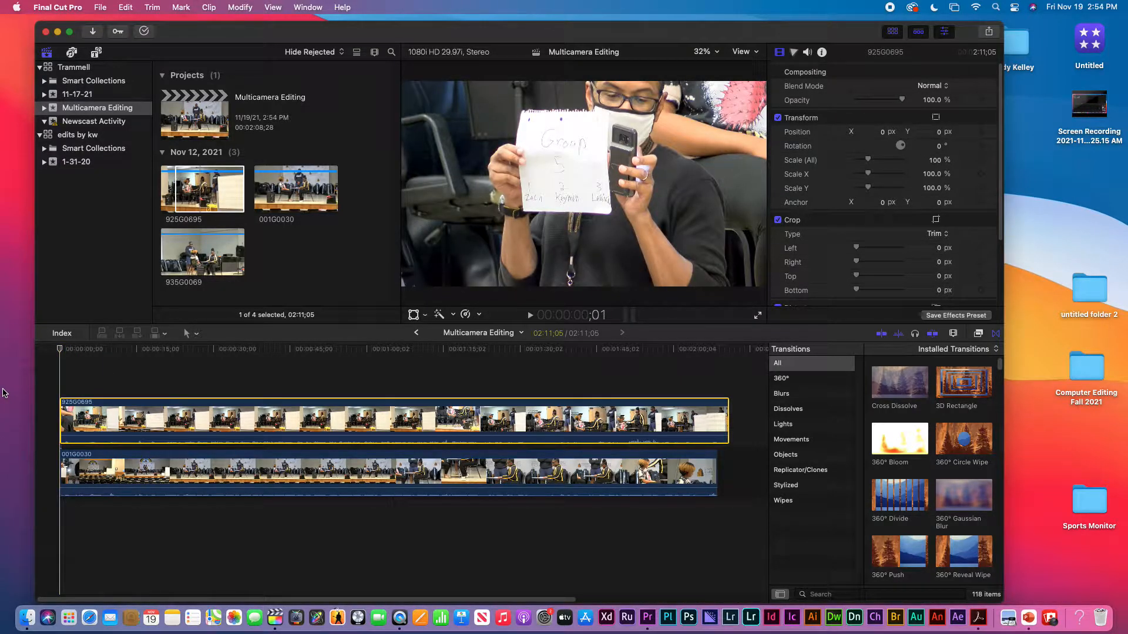
pyautogui.press('Left')
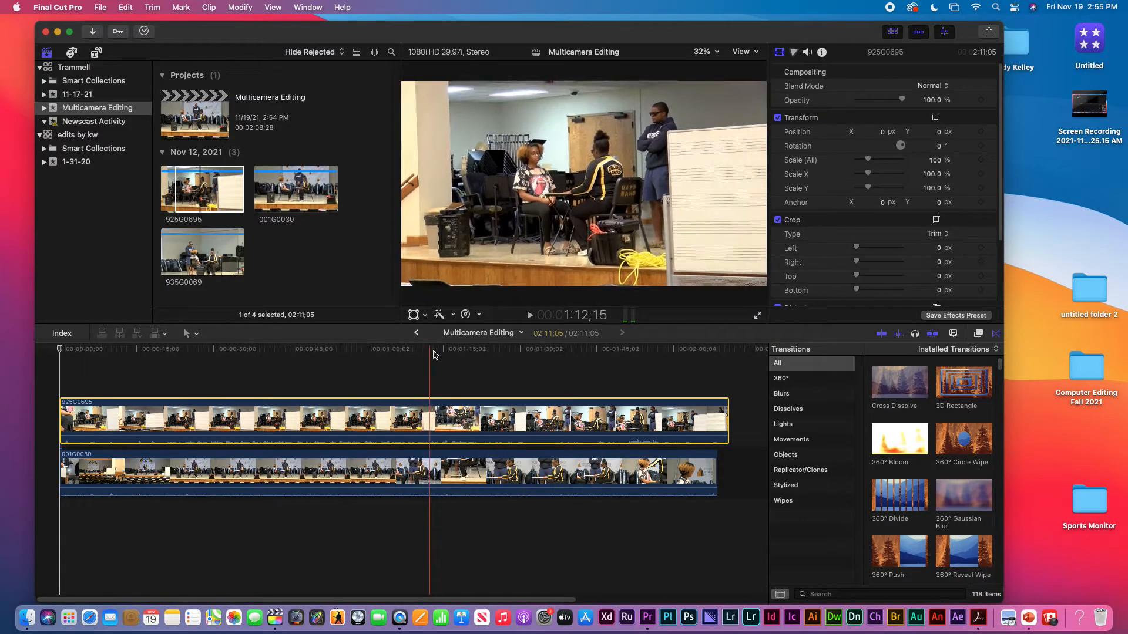
# Step: Check the sync of the two angles at 1:52;12 by disabling and re-enabling clip 925G0695
pyautogui.click(622, 355)
pyautogui.click(634, 351)
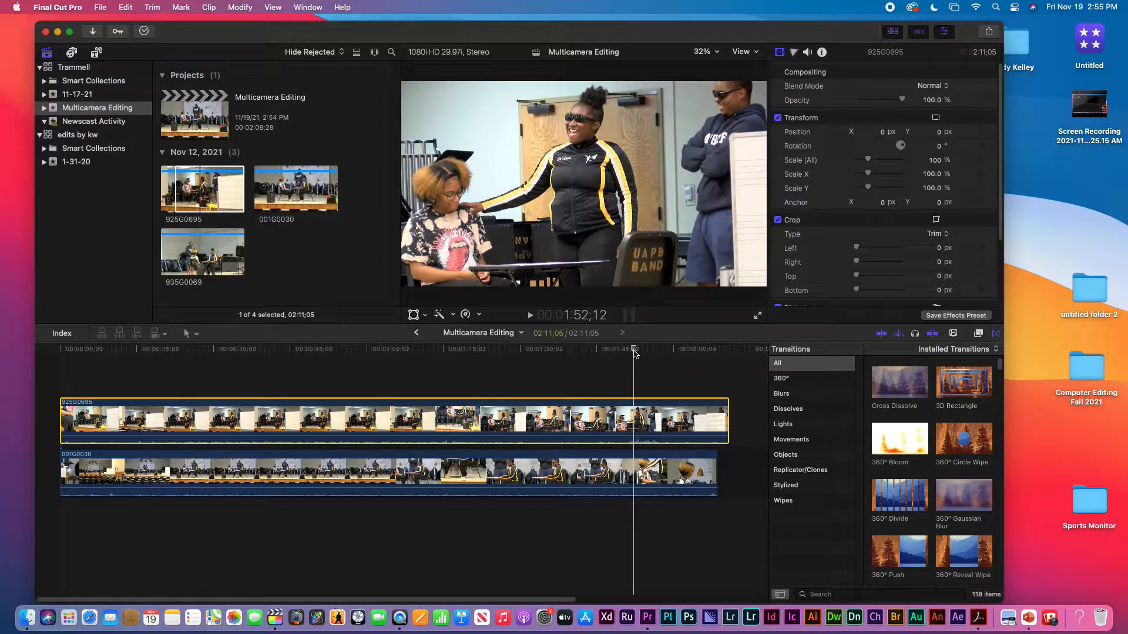
pyautogui.press('v')
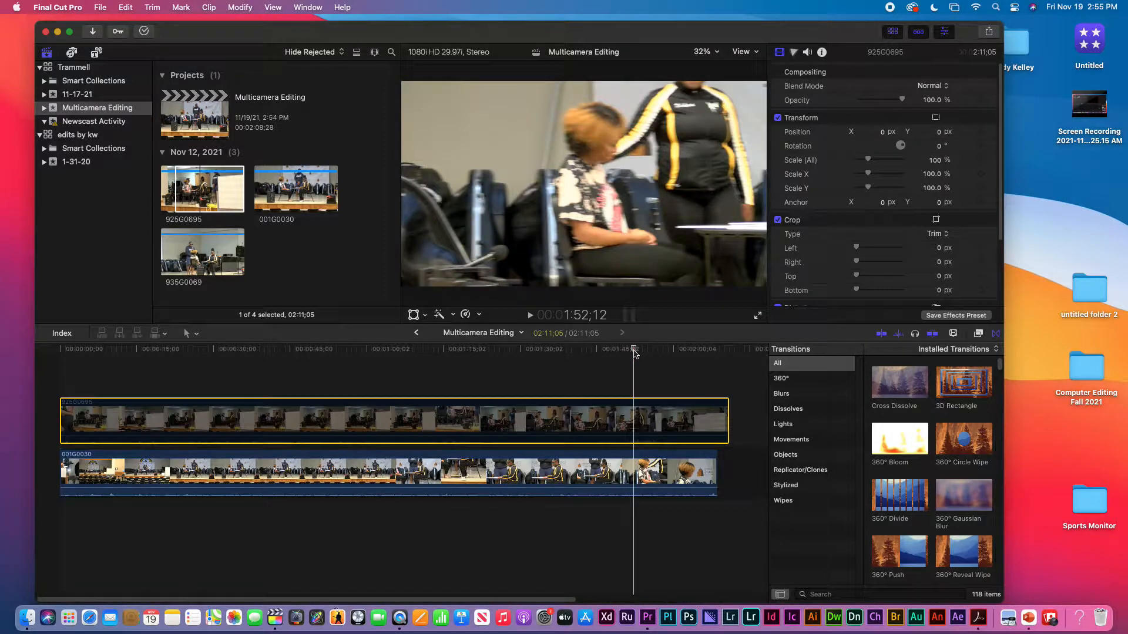
pyautogui.press('v')
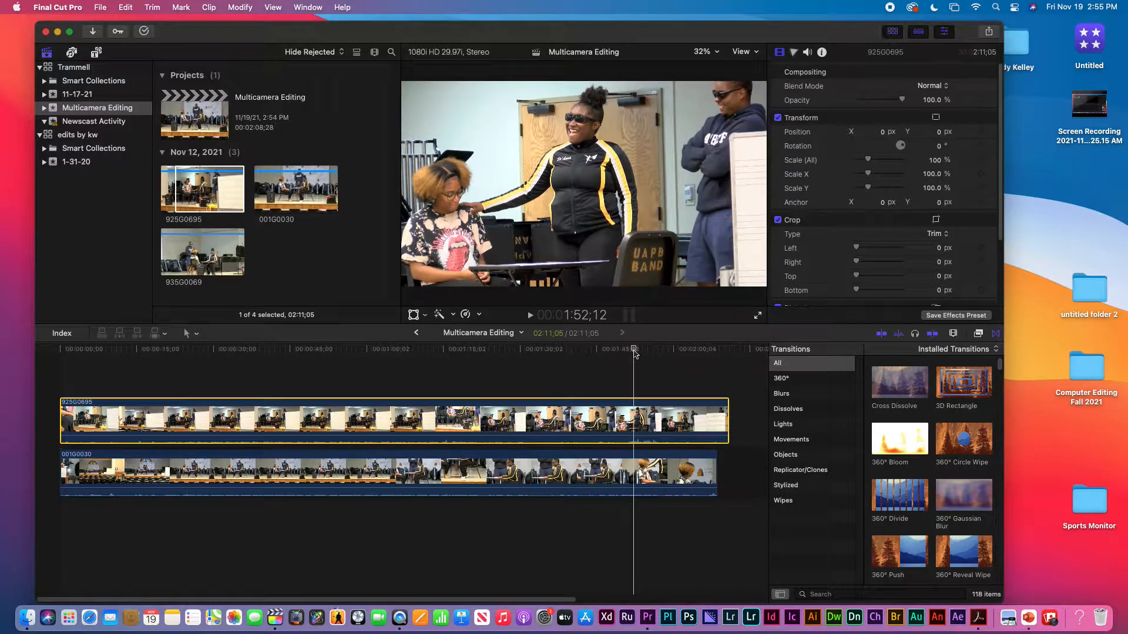
# Step: Trim the end of 925G0695 to line up with 001G0030 and connect clip 935G0069 above both at the timeline start
pyautogui.moveTo(729, 416); pyautogui.dragTo(716, 416)
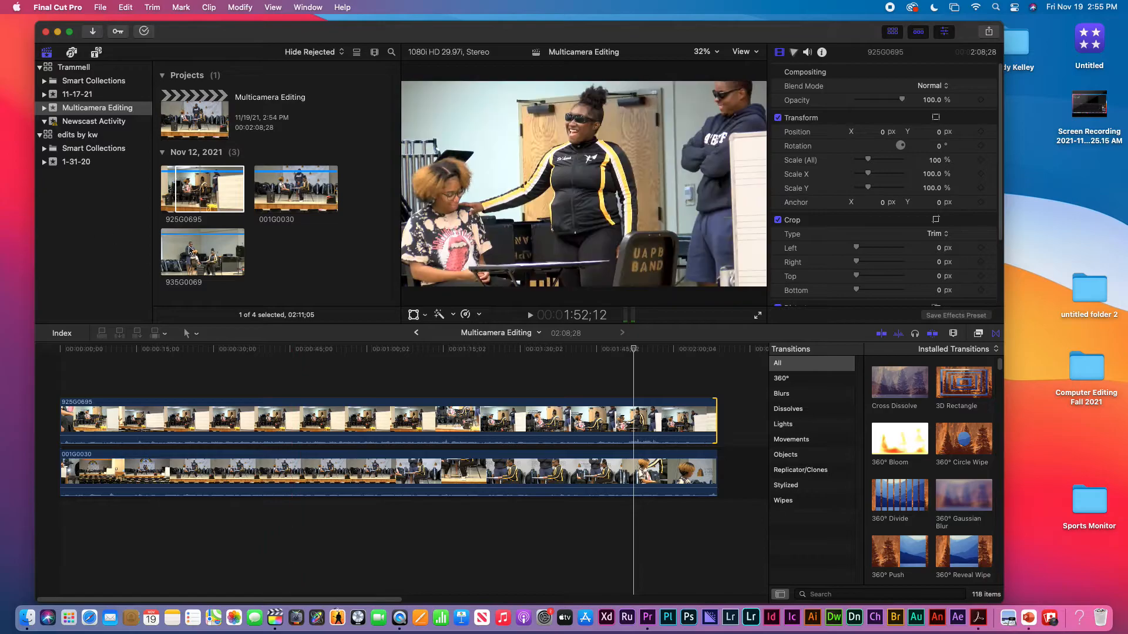
pyautogui.click(190, 248)
pyautogui.moveTo(194, 248); pyautogui.dragTo(63, 366)
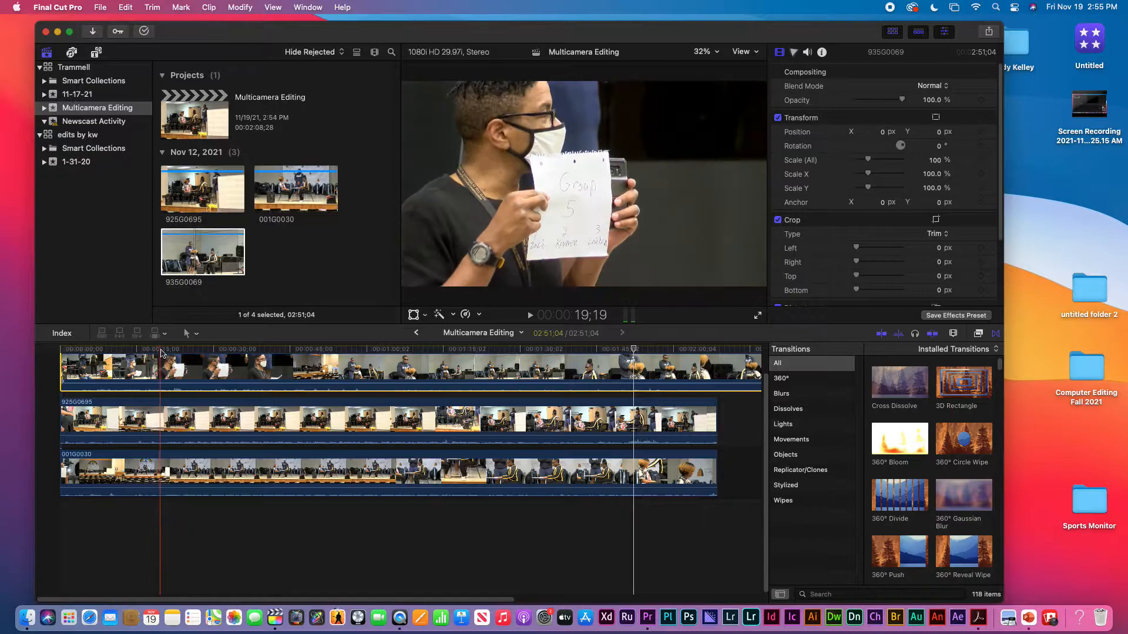
# Step: Split clip 935G0069 with the Blade tool at the phone's sync flash frame, 39;26
pyautogui.press('space')
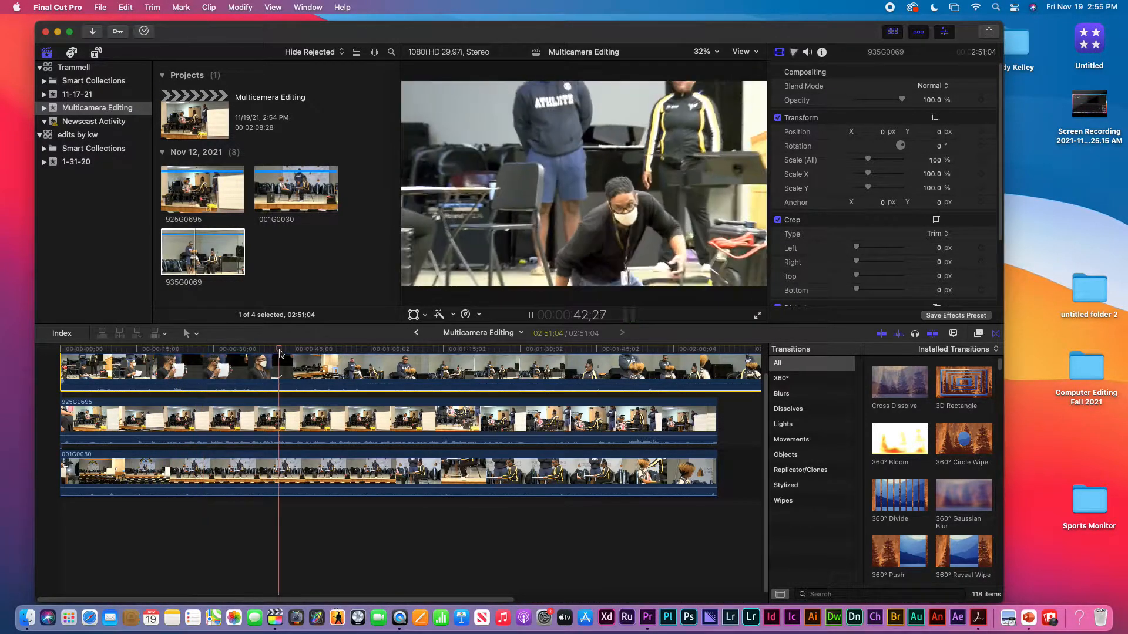
pyautogui.click(267, 351)
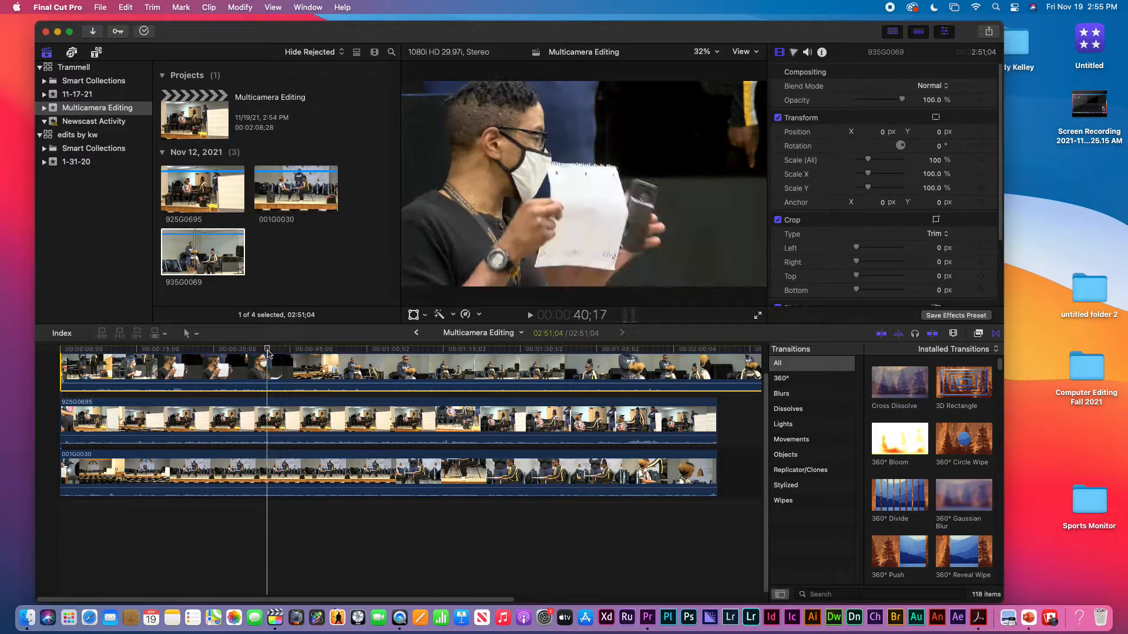
pyautogui.click(252, 352)
pyautogui.press('space')
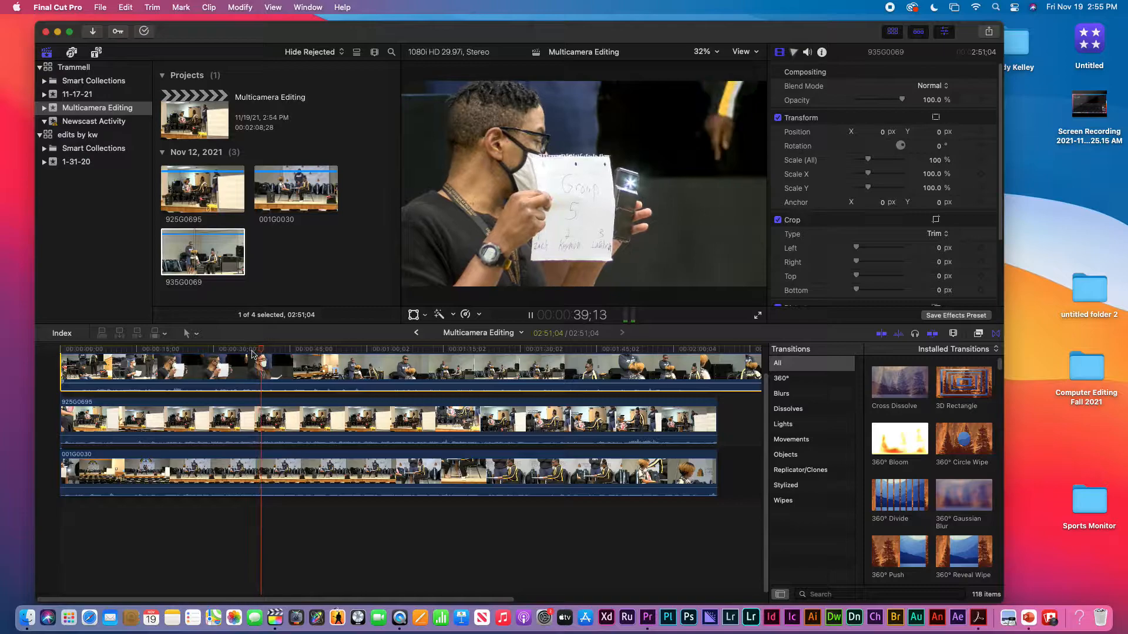
pyautogui.press('space')
pyautogui.press('Left')
pyautogui.press('Left')
pyautogui.press('Left')
pyautogui.press('Left')
pyautogui.press('Left')
pyautogui.press('Left')
pyautogui.press('Left')
pyautogui.press('Left')
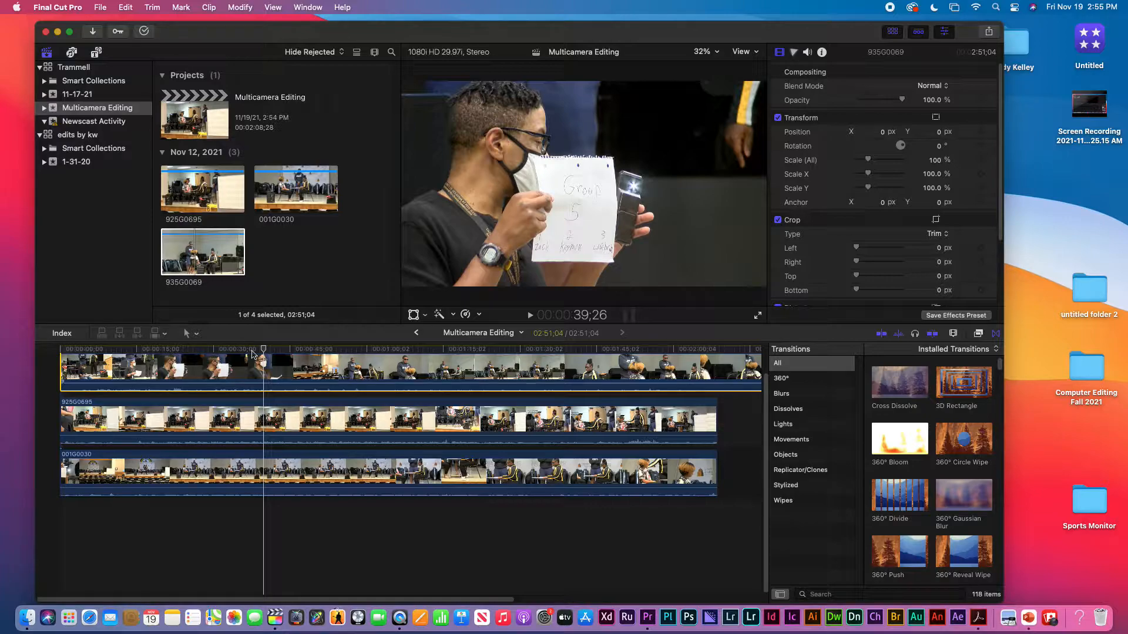
pyautogui.press('b')
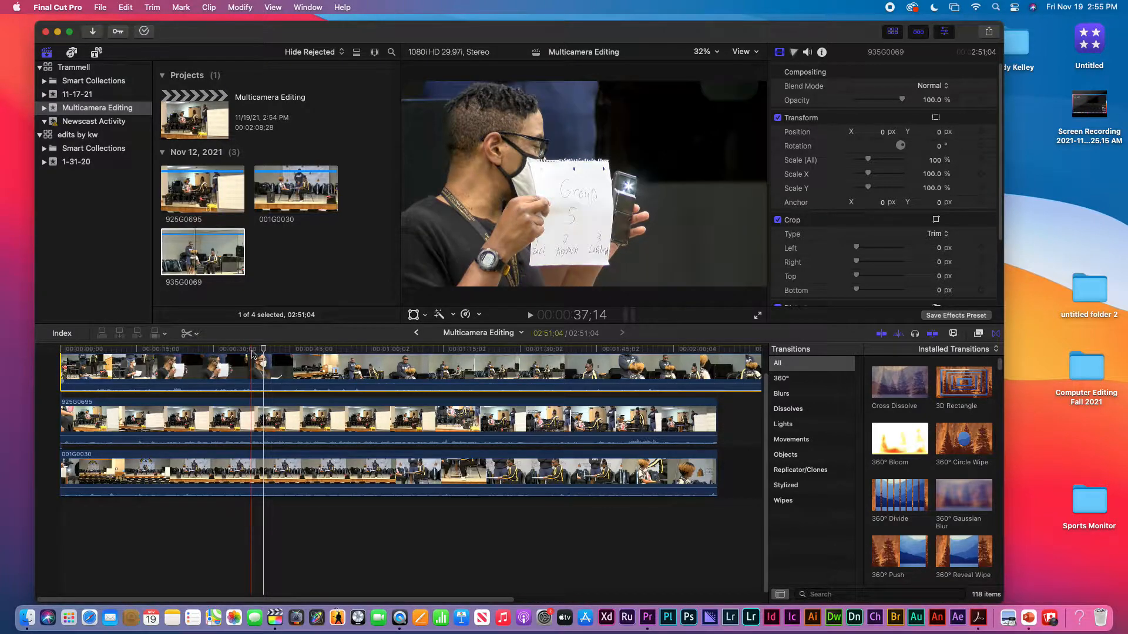
pyautogui.click(262, 365)
# Step: Delete the part of 935G0069 before the cut and move the remaining clip to the timeline start
pyautogui.press('a')
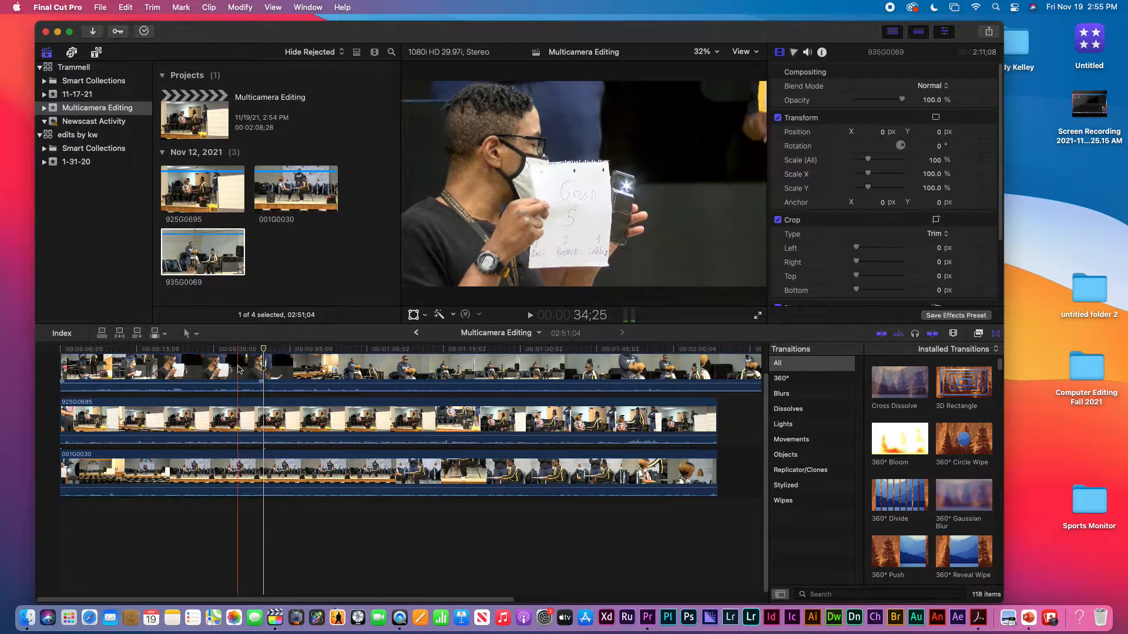
pyautogui.click(234, 370)
pyautogui.press('Delete')
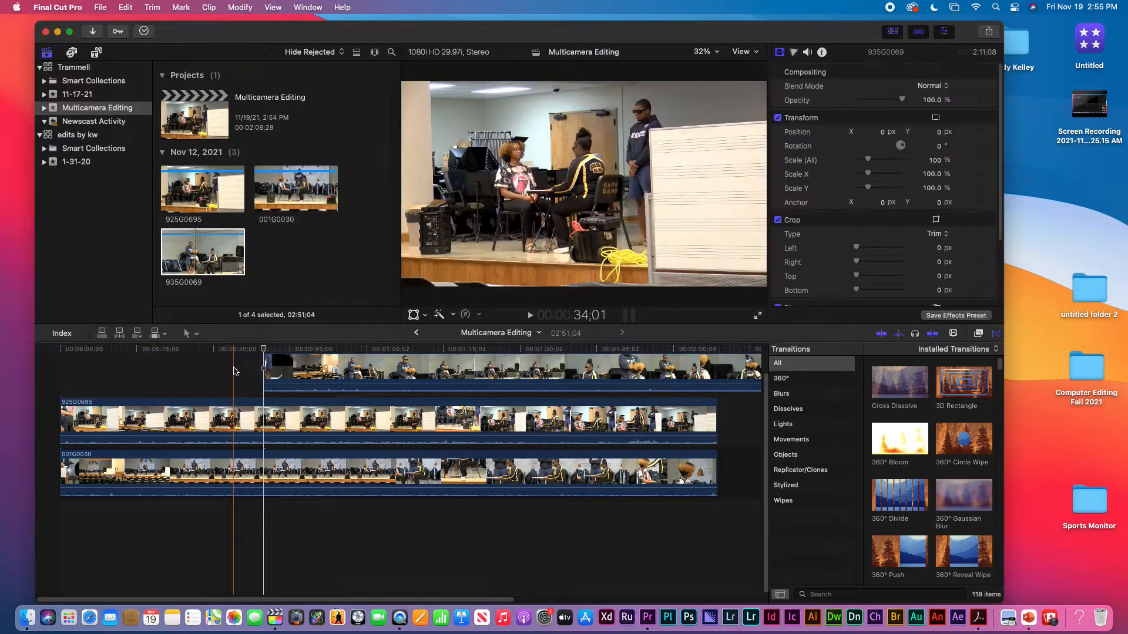
pyautogui.click(294, 371)
pyautogui.moveTo(294, 371); pyautogui.dragTo(61, 367)
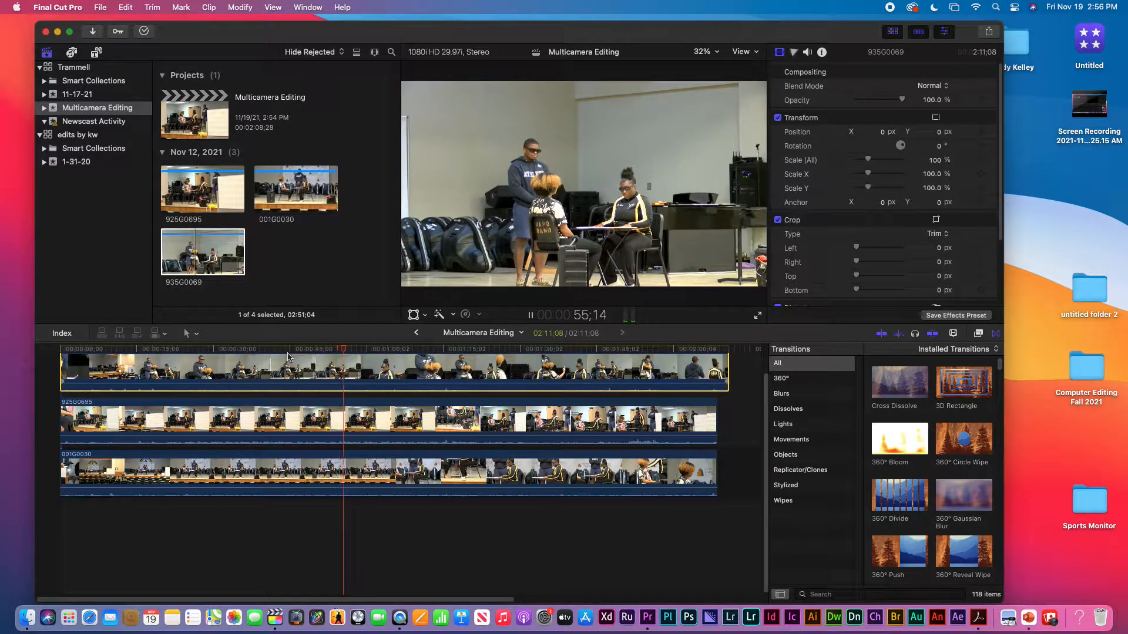
# Step: Check the sync of the three angles during playback by disabling and re-enabling clips 935G0069 and 925G0695
pyautogui.press('v')
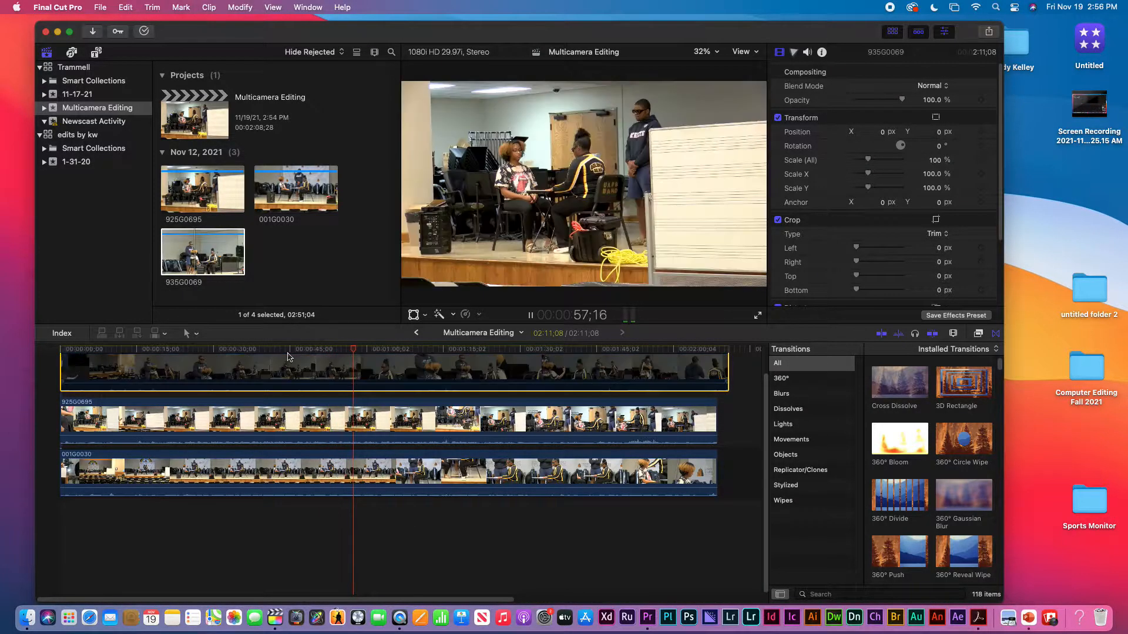
pyautogui.click(359, 411)
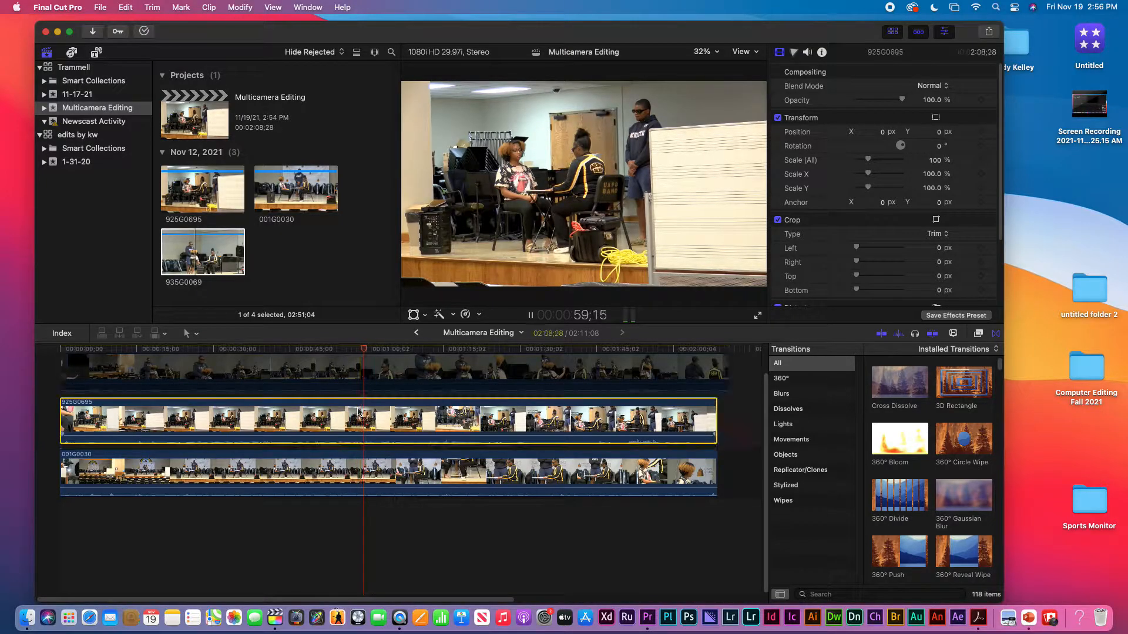
pyautogui.press('v')
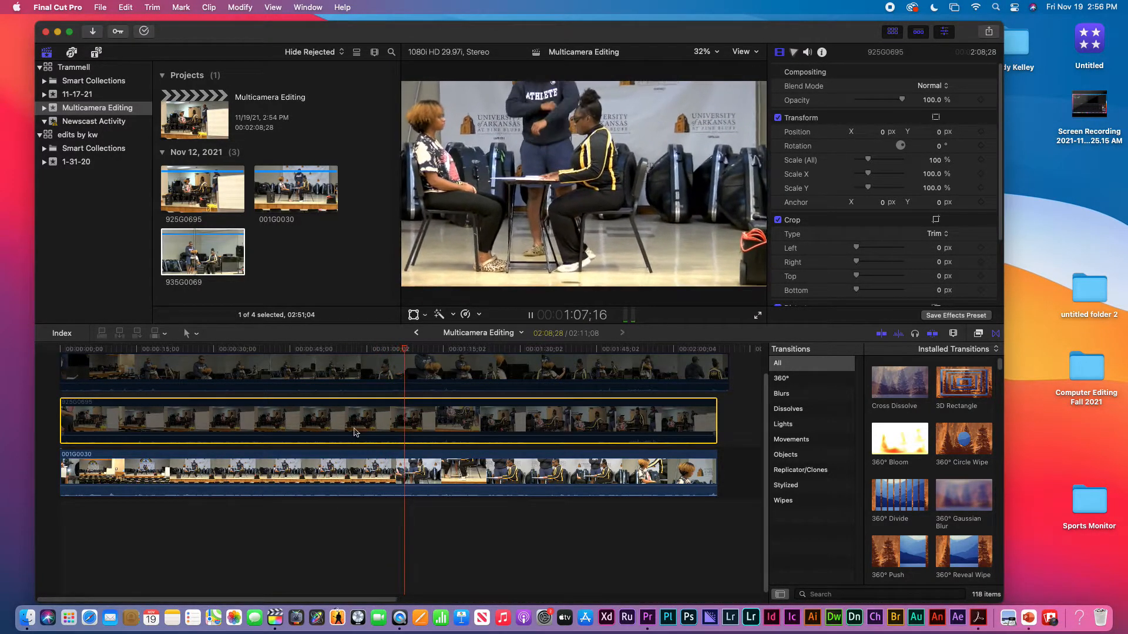
pyautogui.press('v')
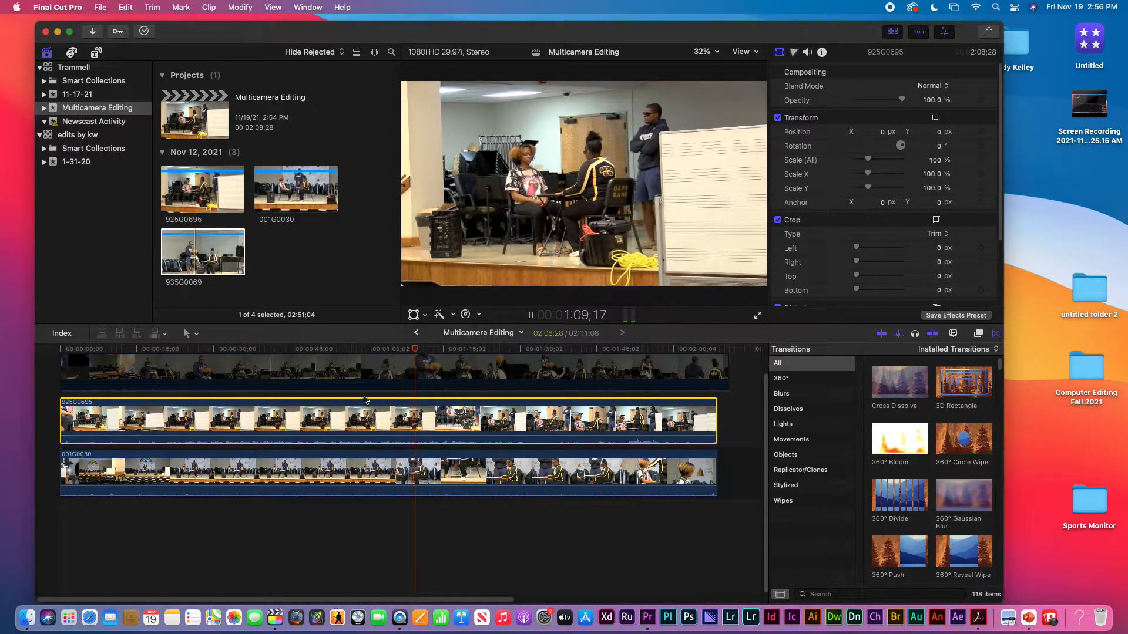
pyautogui.click(404, 369)
pyautogui.press('v')
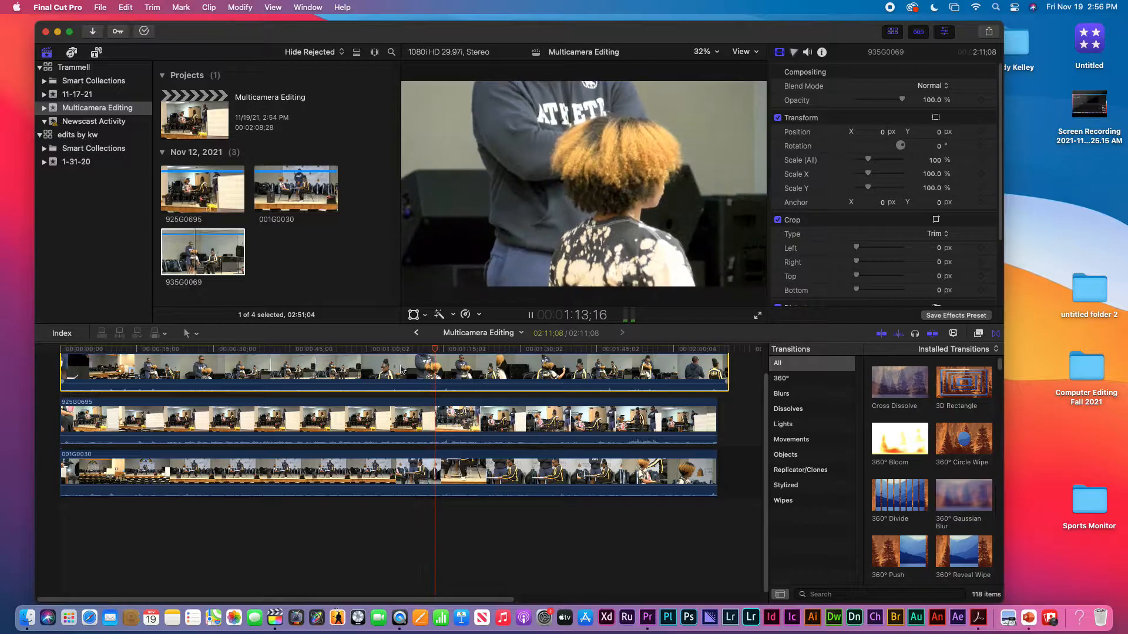
pyautogui.press('v')
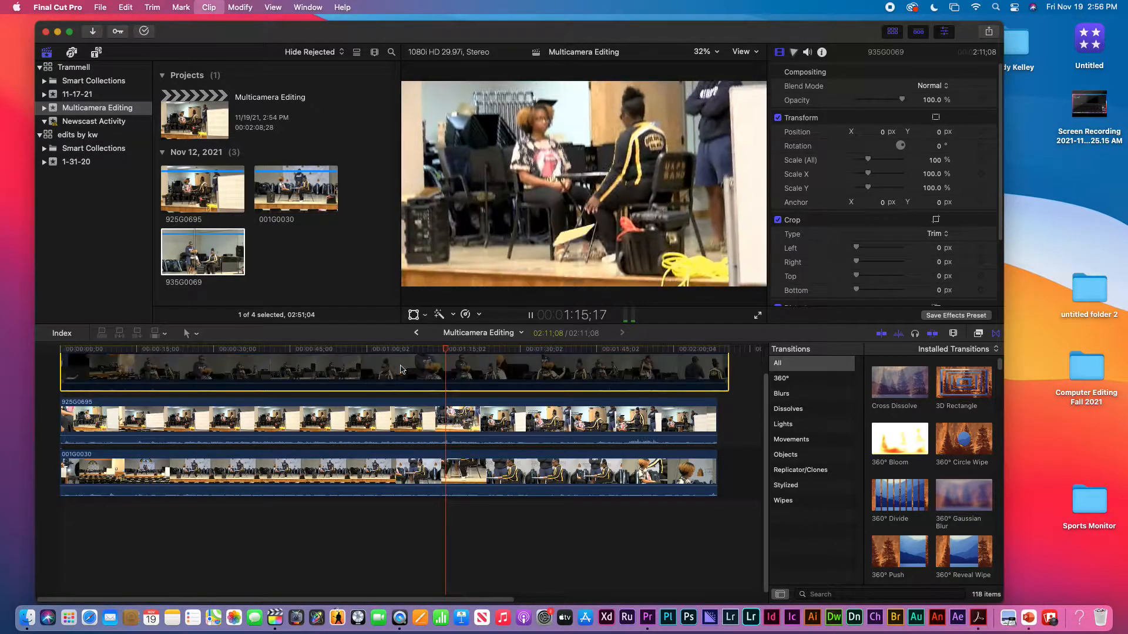
pyautogui.press('v')
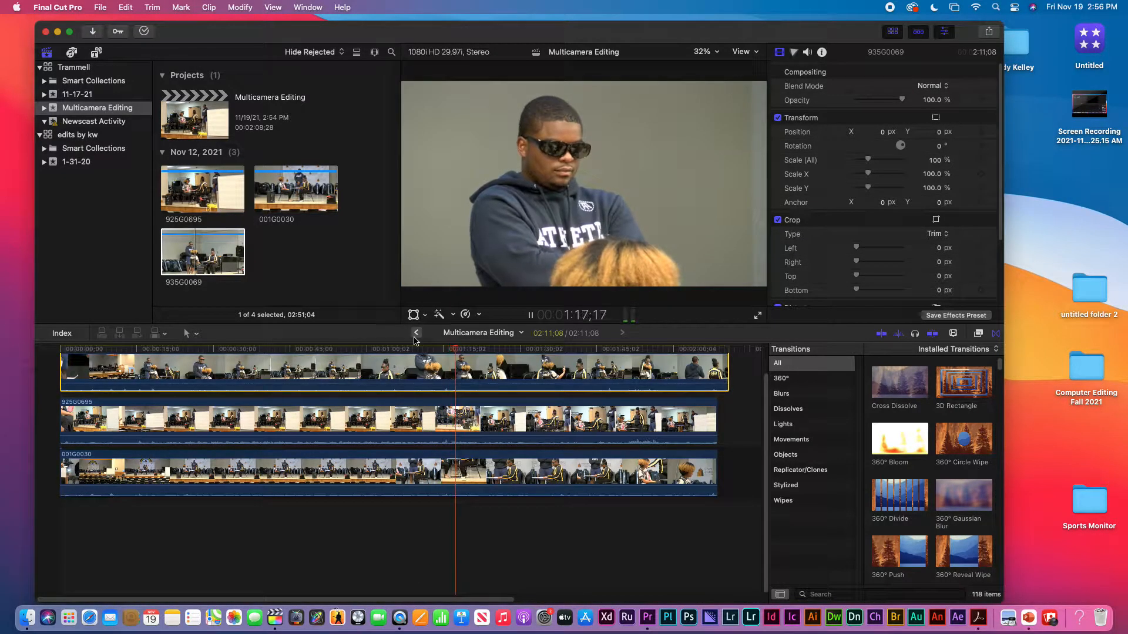
pyautogui.press('space')
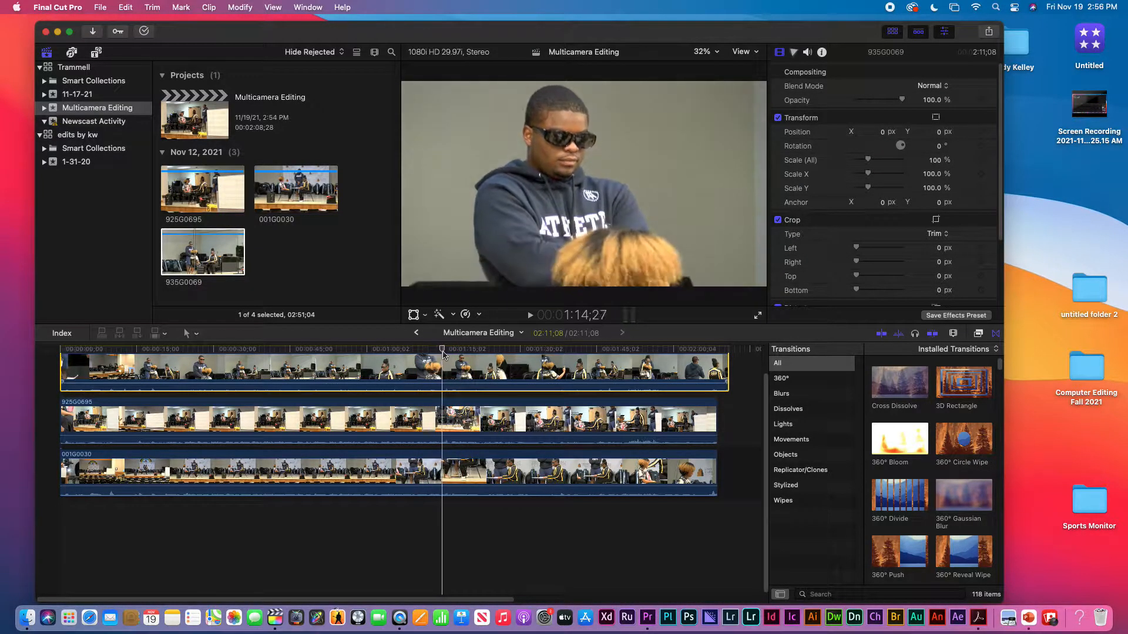
# Step: Compare the three angles at 1:36;12 by disabling 935G0069 and 925G0695 and toggling 001G0030 off and on
pyautogui.moveTo(464, 355); pyautogui.dragTo(552, 356)
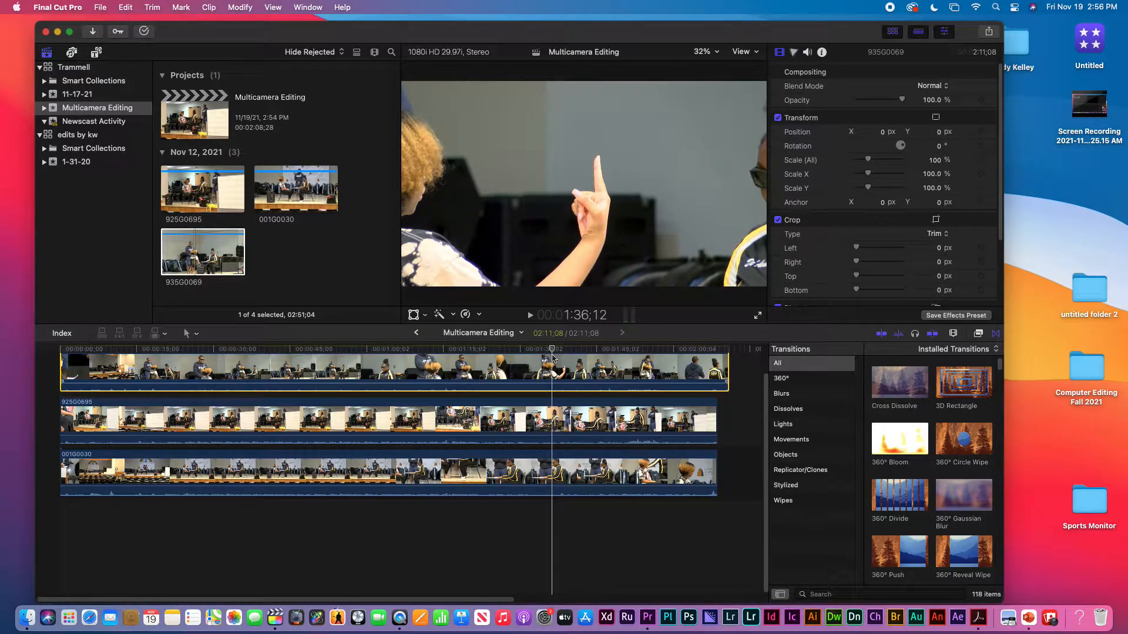
pyautogui.press('v')
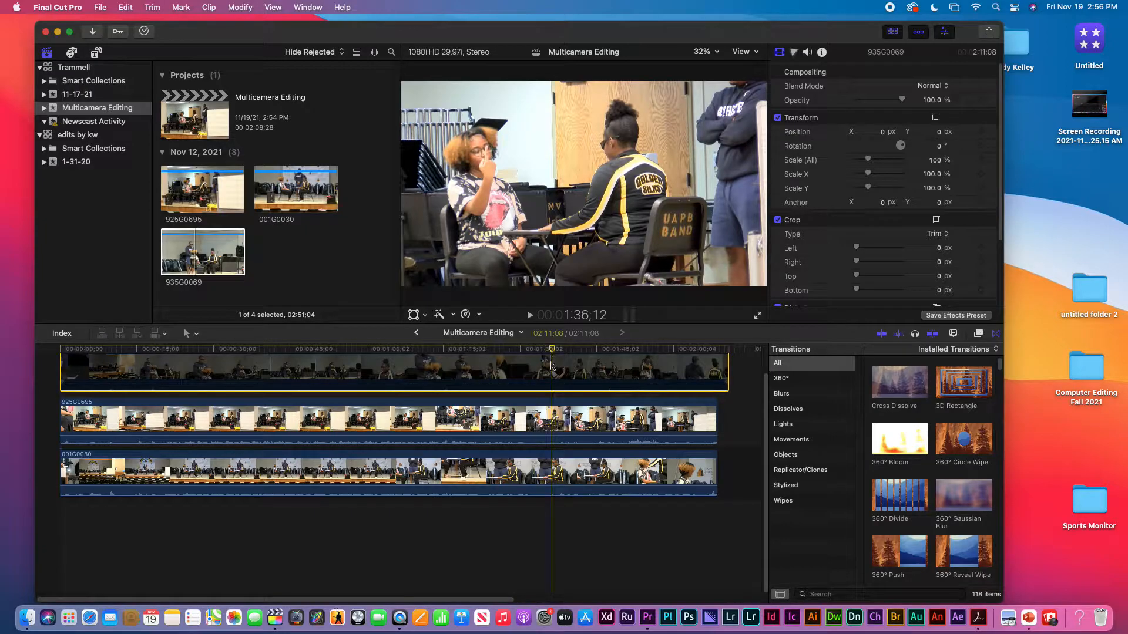
pyautogui.click(553, 425)
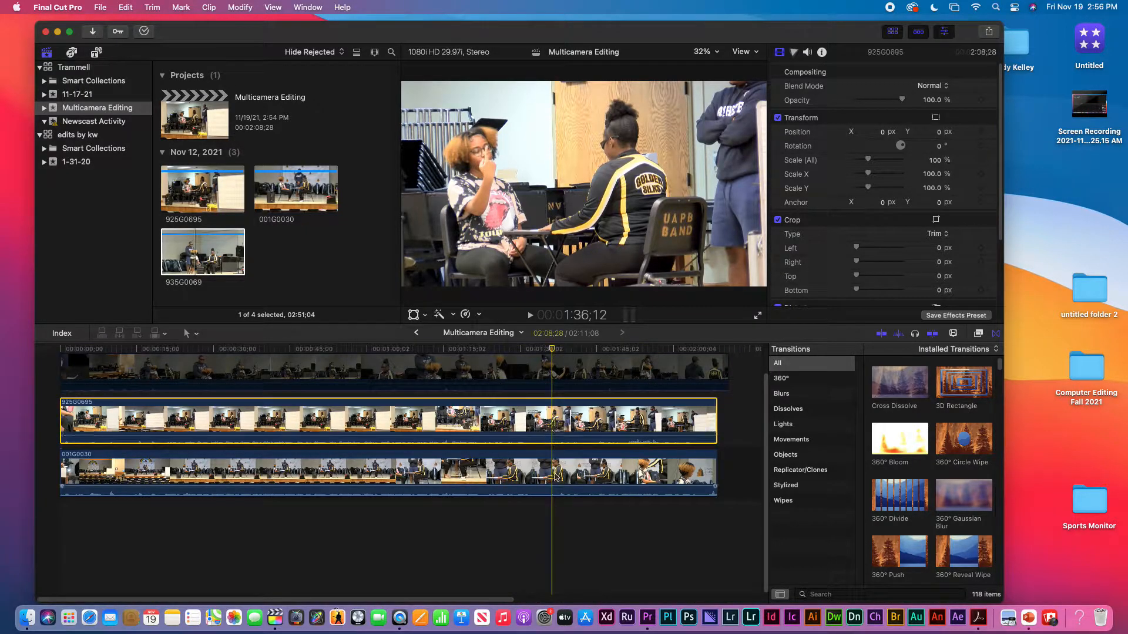
pyautogui.click(554, 472)
pyautogui.press('v')
pyautogui.click(554, 422)
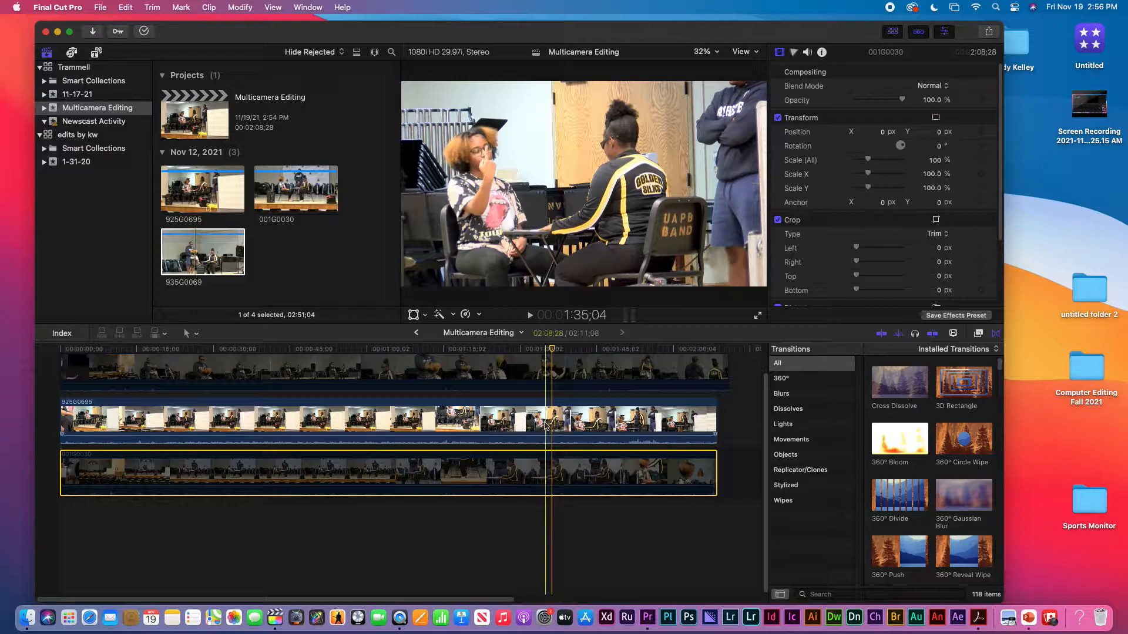
pyautogui.press('v')
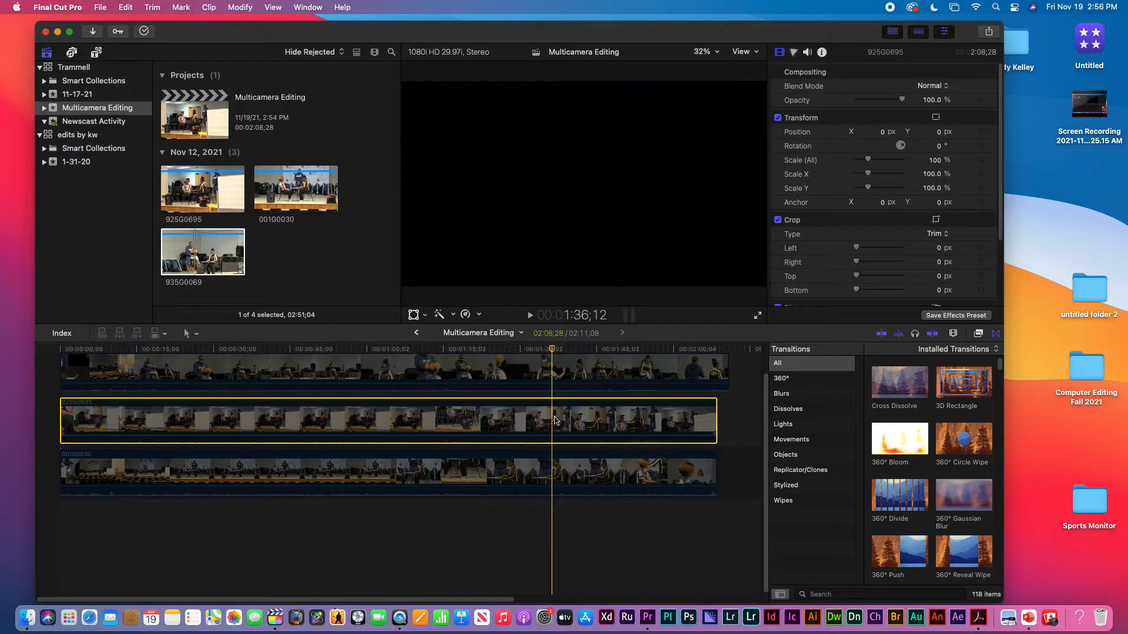
pyautogui.click(552, 467)
pyautogui.press('v')
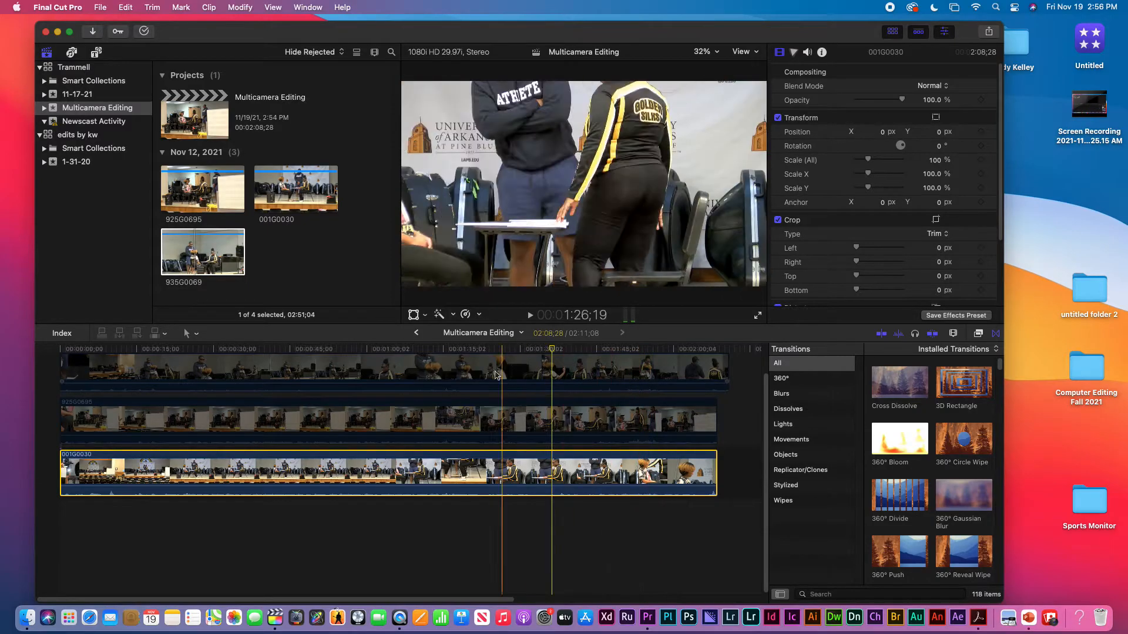
# Step: Compare the angles near the beginning of the timeline, re-enabling clip 925G0695 and then clip 935G0069
pyautogui.click(125, 355)
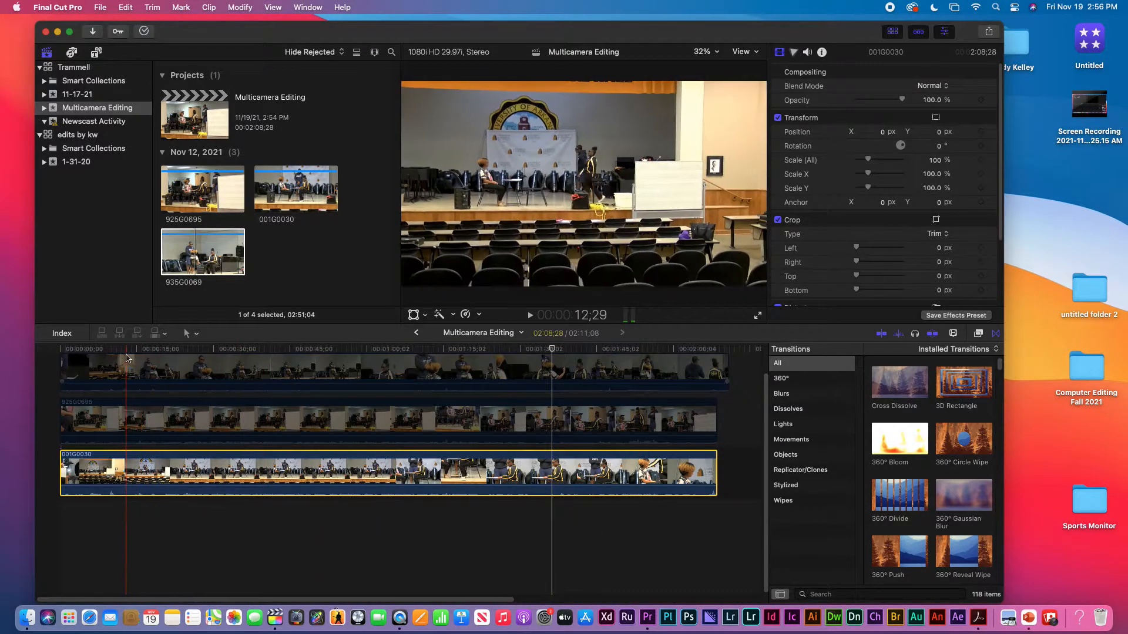
pyautogui.click(130, 353)
pyautogui.press('v')
pyautogui.press('v')
pyautogui.click(167, 420)
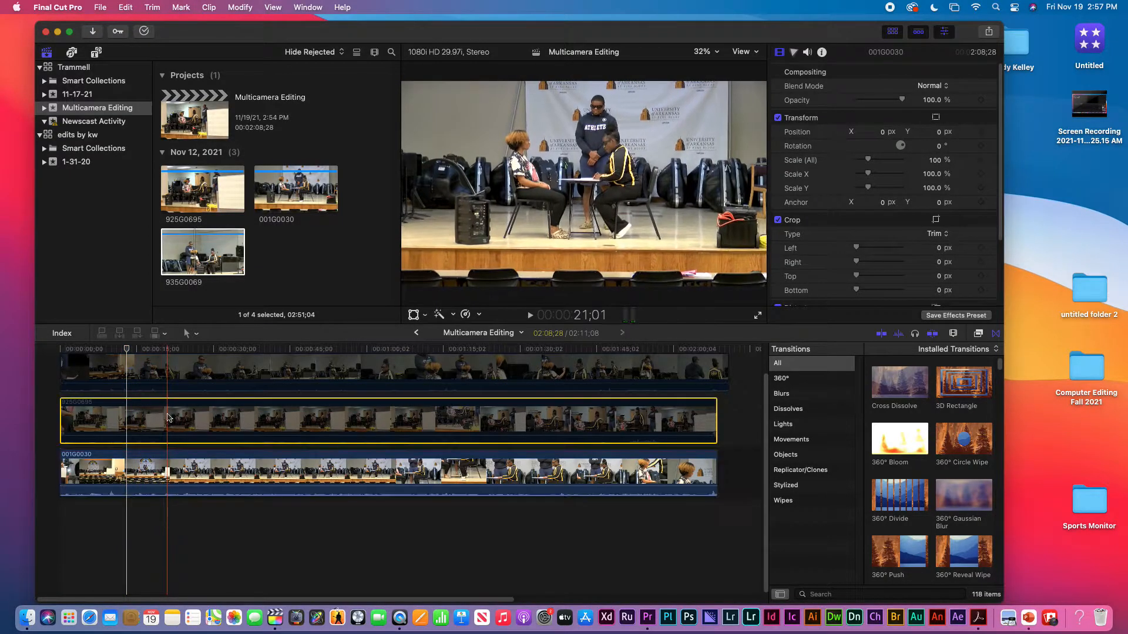
pyautogui.click(163, 376)
pyautogui.click(166, 419)
pyautogui.press('v')
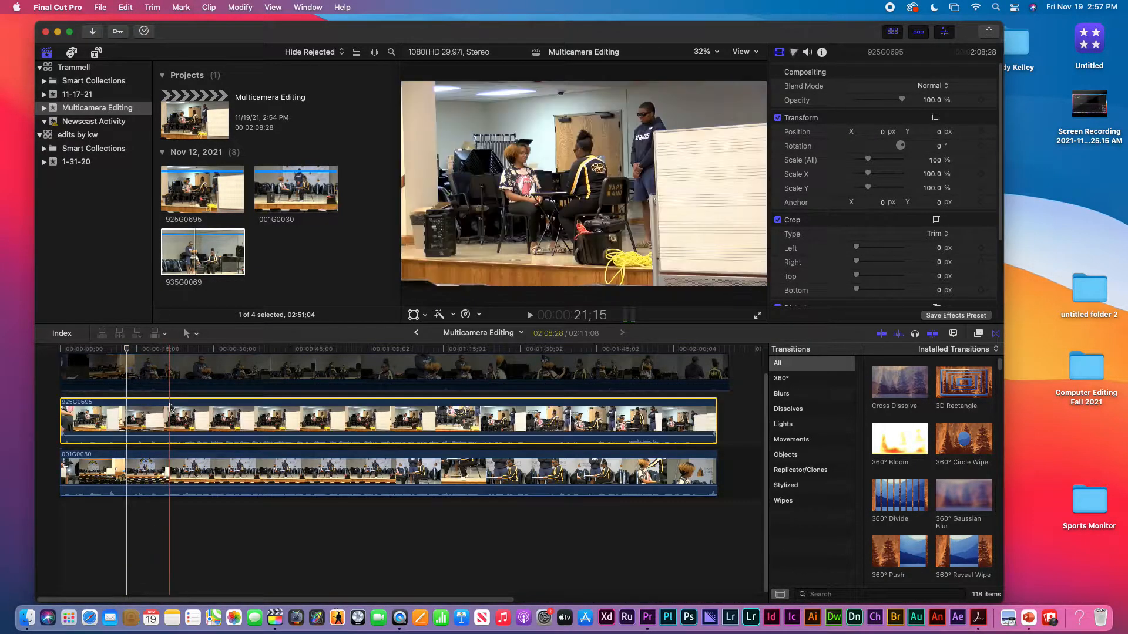
pyautogui.click(181, 376)
pyautogui.press('v')
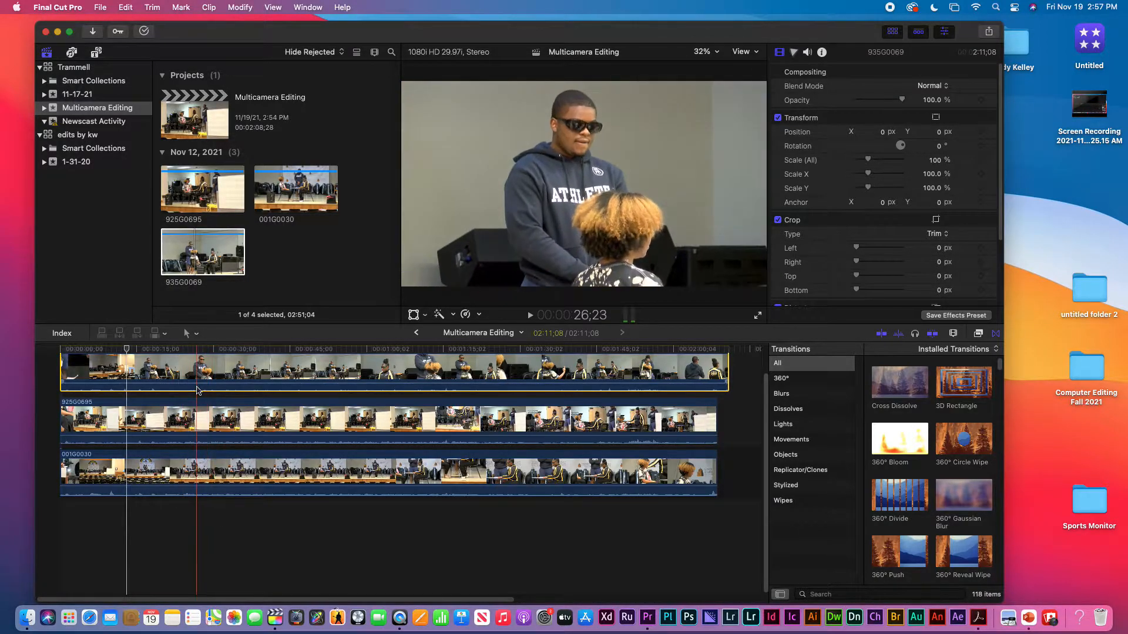
# Step: Try splitting clip 935G0069 with the Blade tool at 34;08 and undo the cut
pyautogui.click(144, 351)
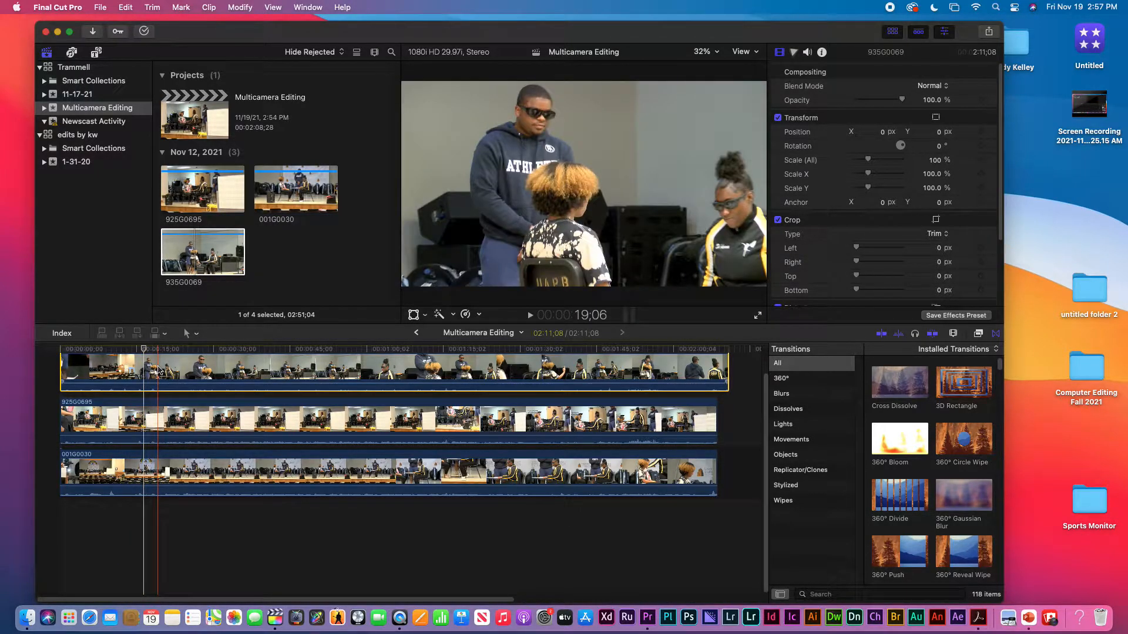
pyautogui.press('b')
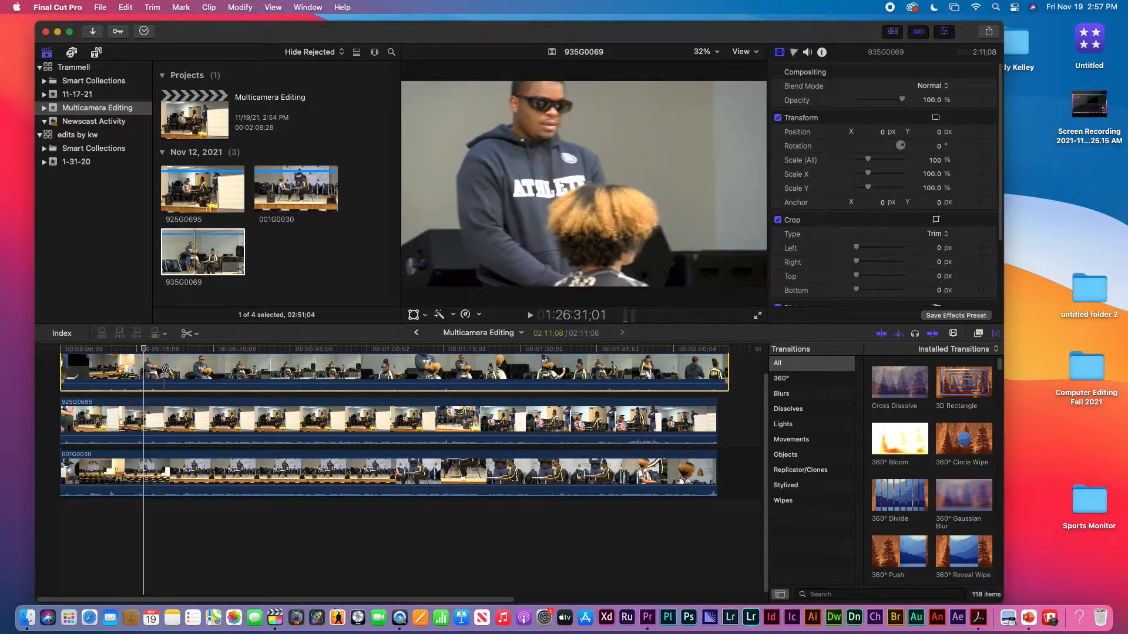
pyautogui.click(234, 376)
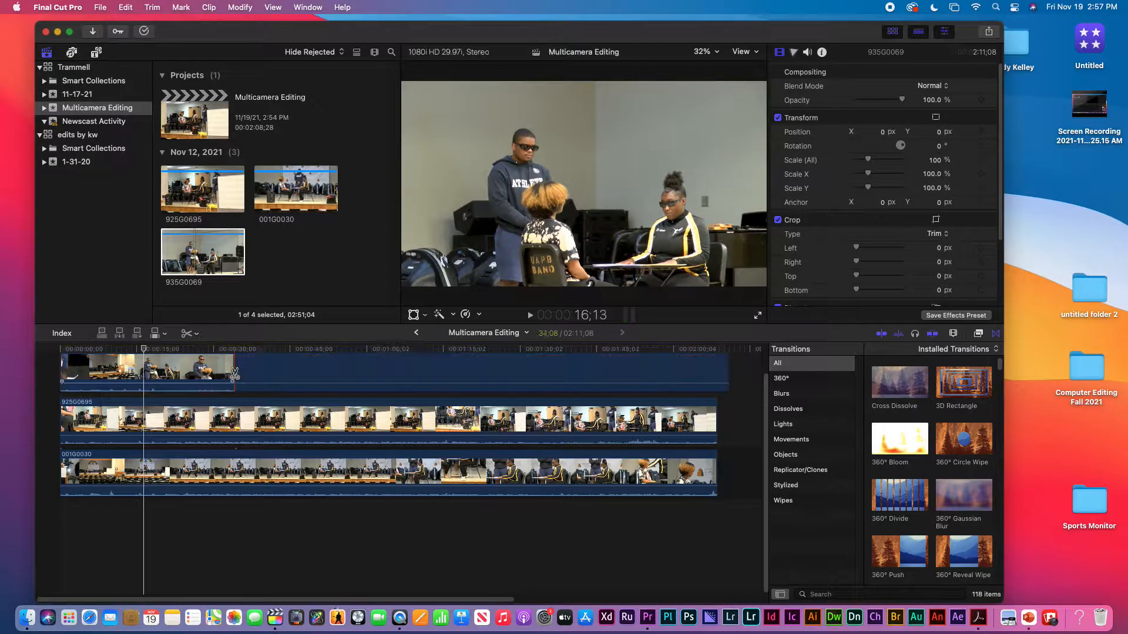
pyautogui.click(250, 373)
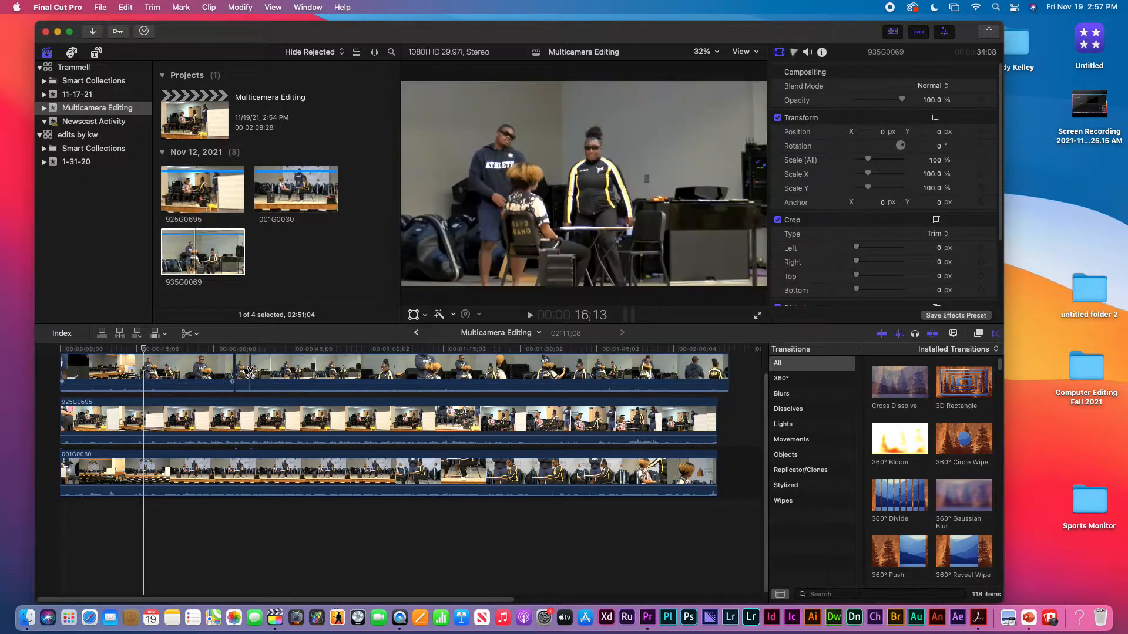
pyautogui.press('super+z')
pyautogui.press('super+z')
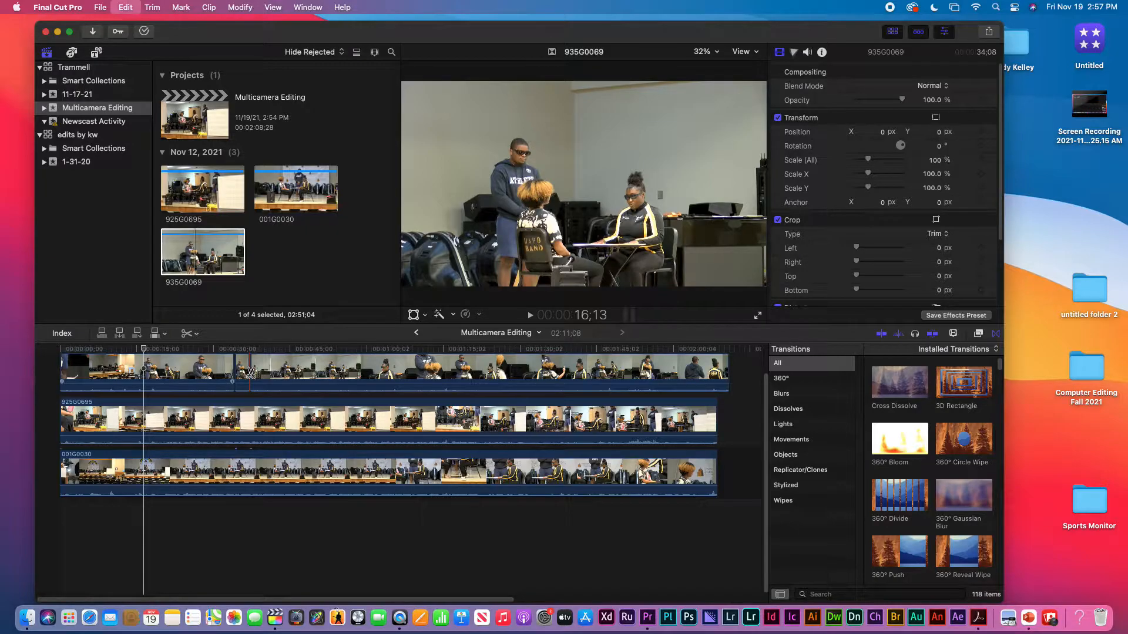
# Step: Trim the end of clip 935G0069 to line up with the ends of the two clips below it
pyautogui.press('a')
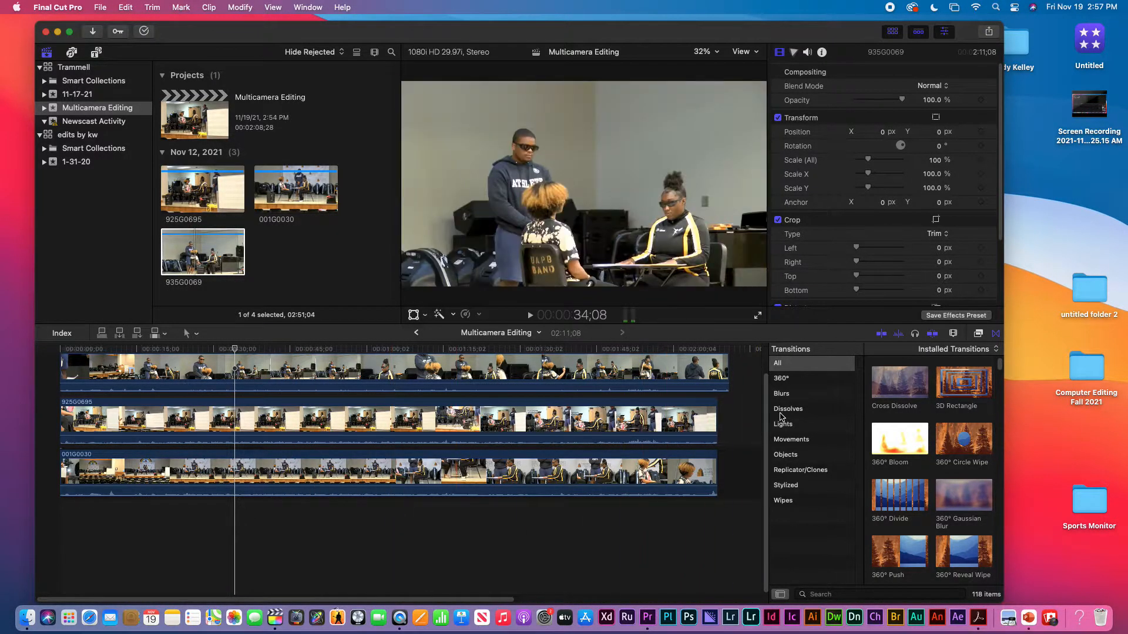
pyautogui.moveTo(727, 371); pyautogui.dragTo(716, 371)
# Step: Check the sync from 1:02;29 by disabling clips 935G0069 and 925G0695, playing the timeline, and re-enabling both
pyautogui.click(382, 350)
pyautogui.click(383, 372)
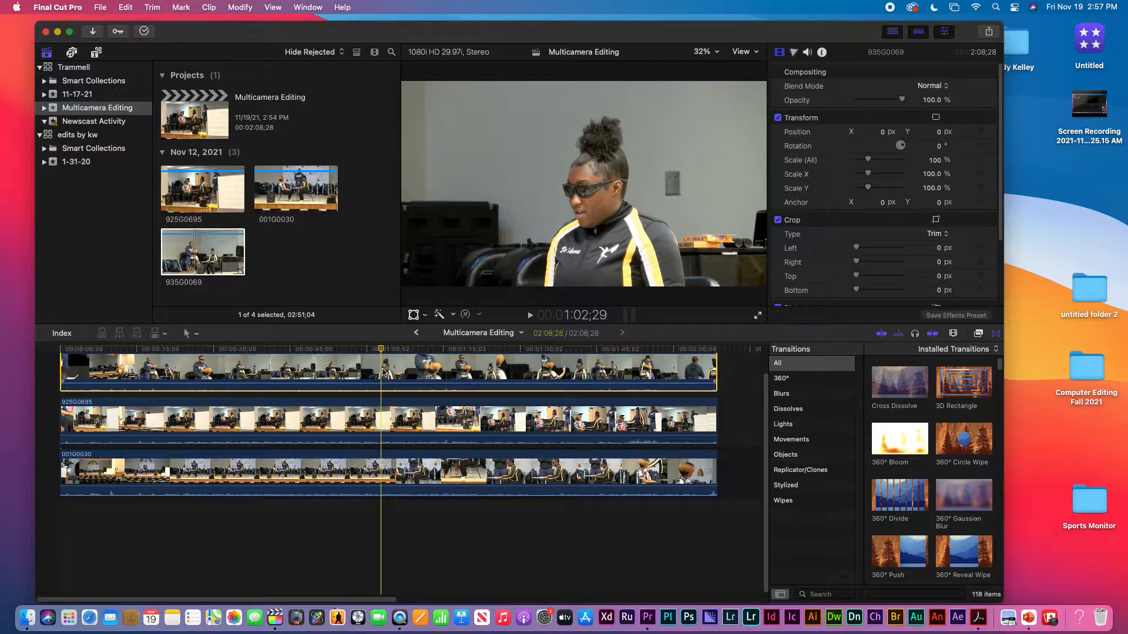
pyautogui.click(391, 415)
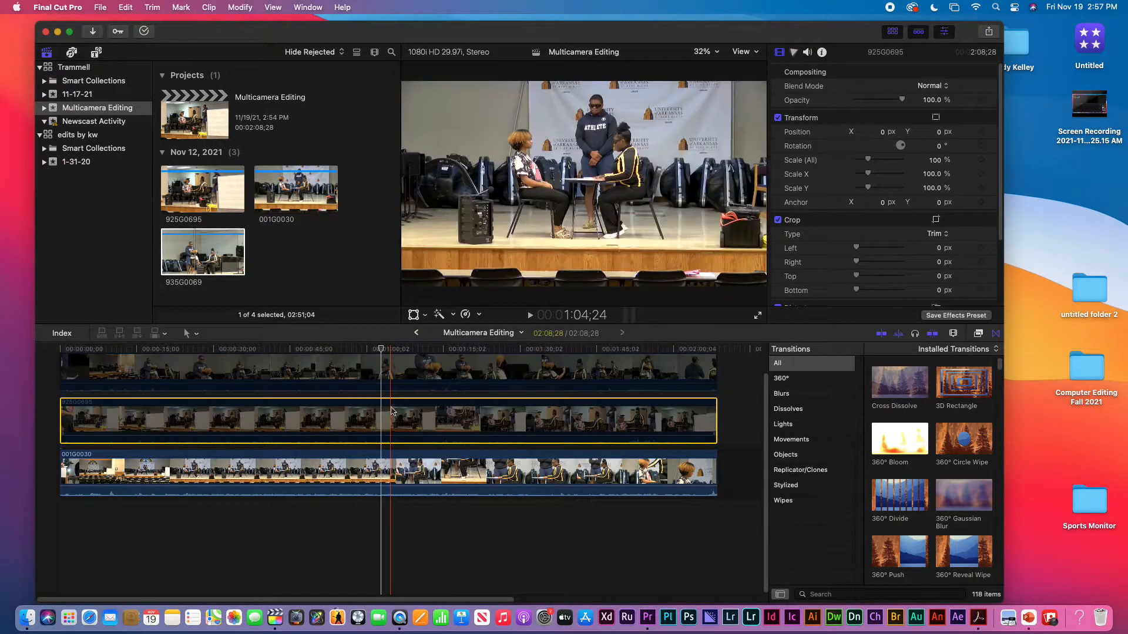
pyautogui.press('space')
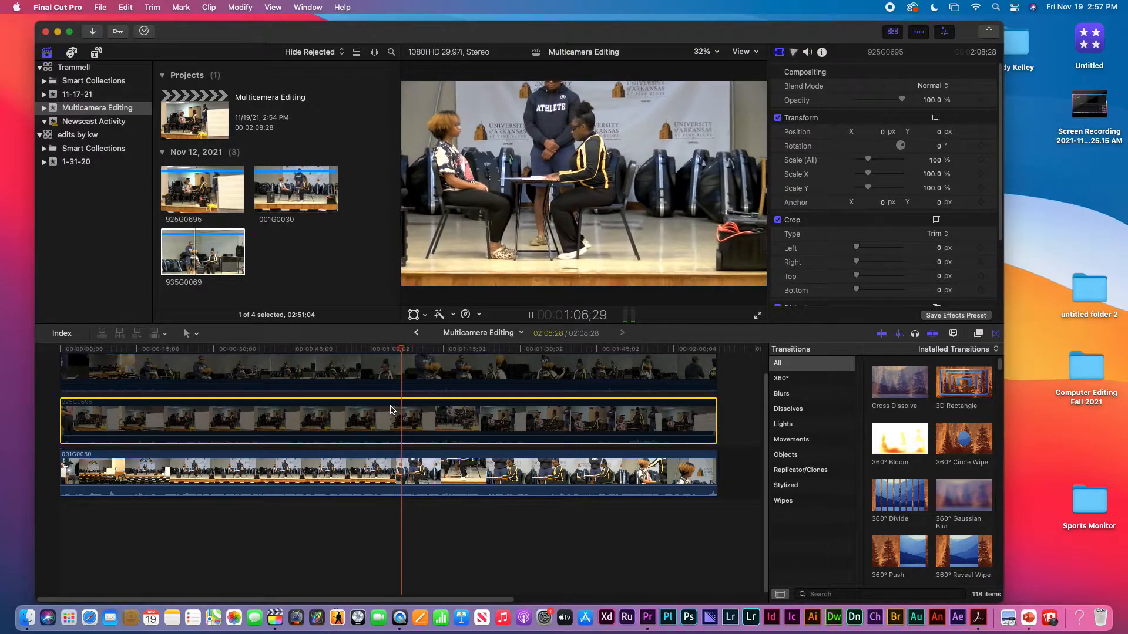
pyautogui.press('space')
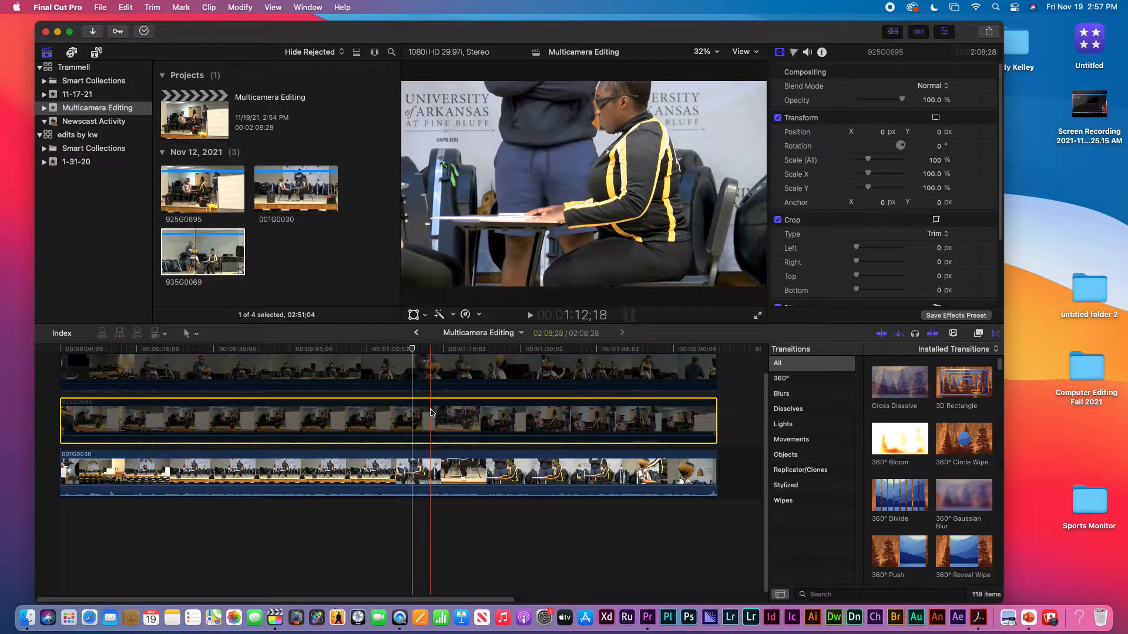
pyautogui.press('v')
pyautogui.click(423, 373)
pyautogui.press('v')
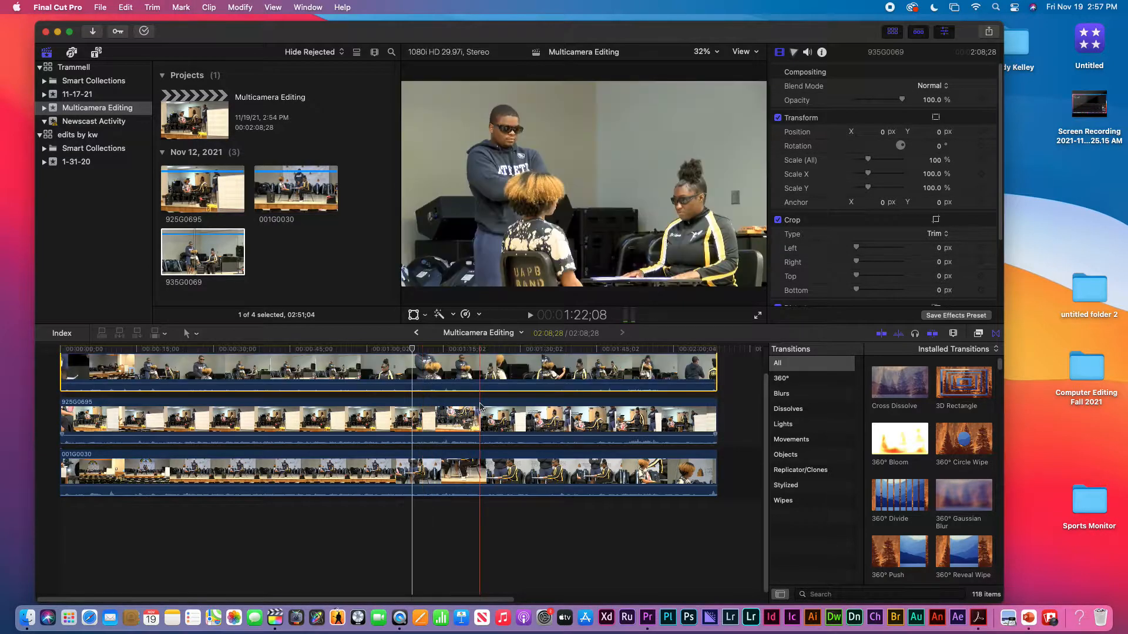
# Step: Detach the audio from all three stacked clips, 935G0069, 925G0695 and 001G0030
pyautogui.moveTo(736, 366); pyautogui.dragTo(555, 491)
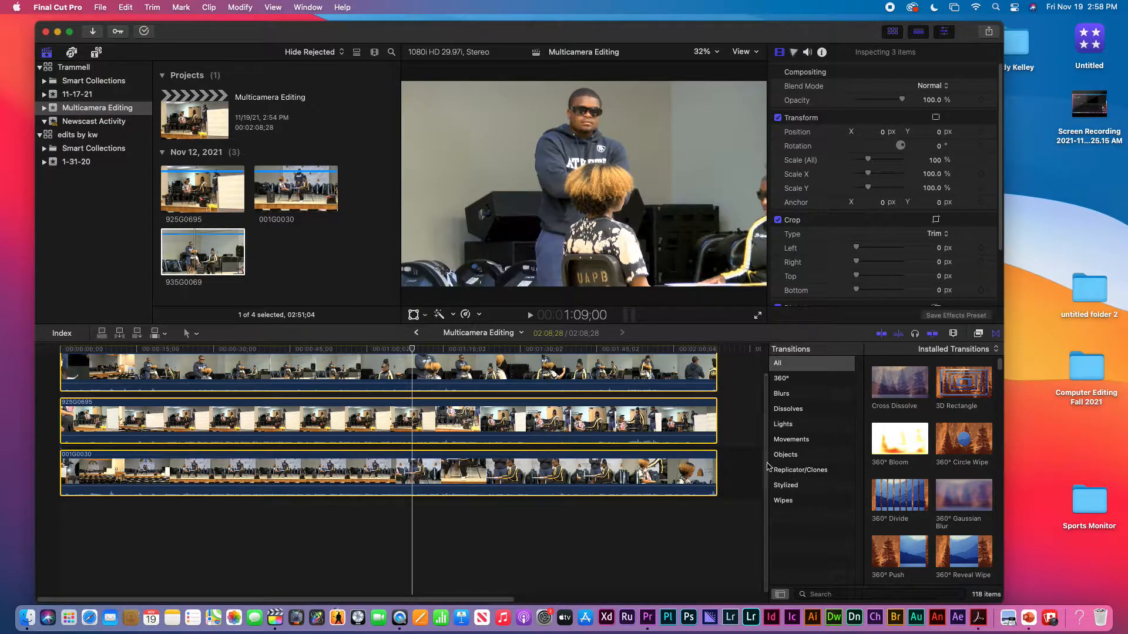
pyautogui.scroll(2, 765, 428)
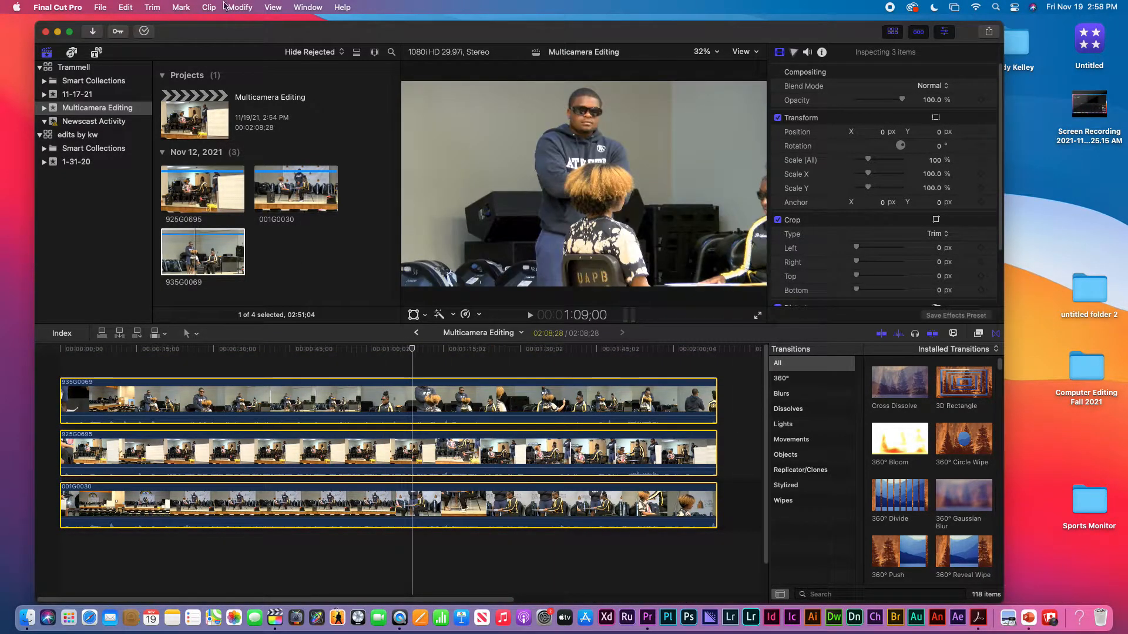
pyautogui.click(210, 8)
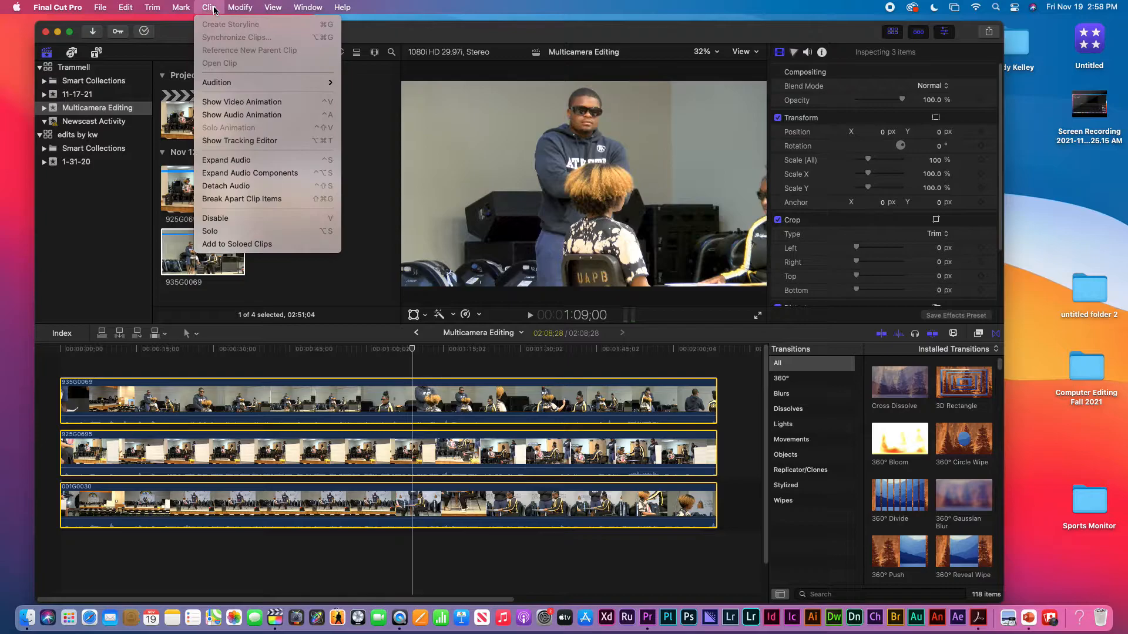
pyautogui.click(230, 187)
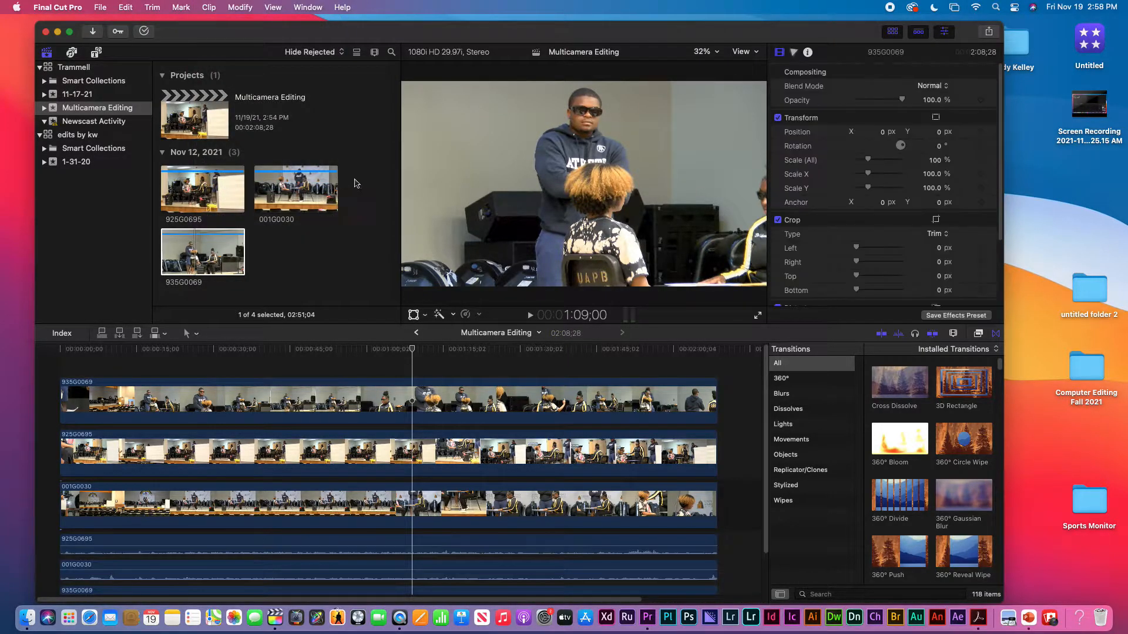
pyautogui.scroll(-2, 765, 415)
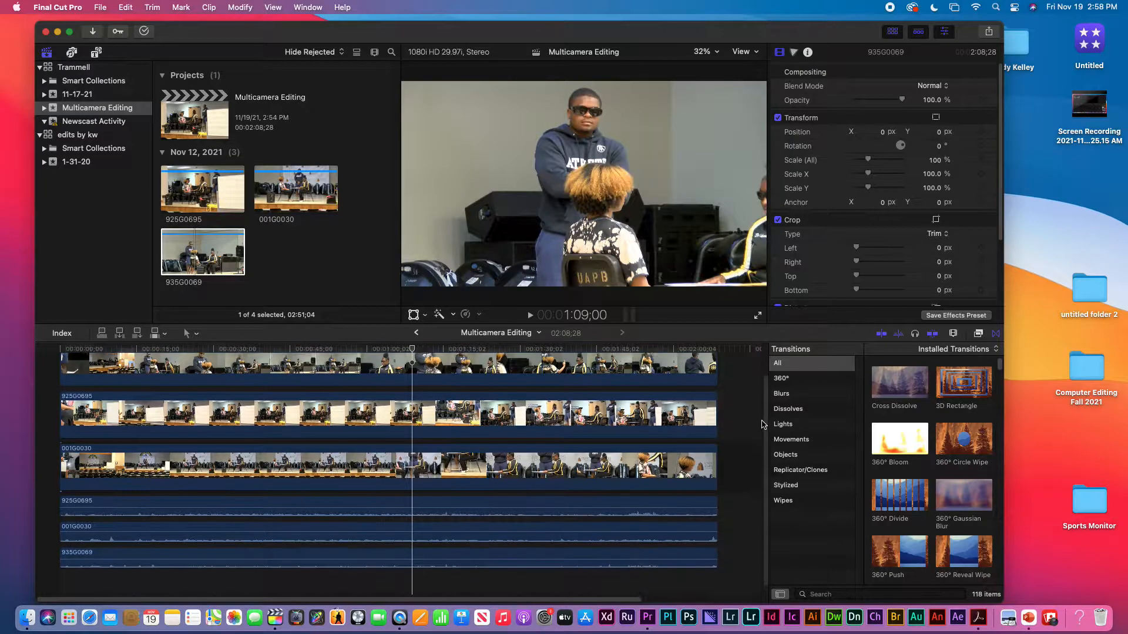
pyautogui.scroll(3, 765, 415)
# Step: Split both 935G0069 and 925G0695 with the Blade tool at about 51;08 and 54;28
pyautogui.click(326, 402)
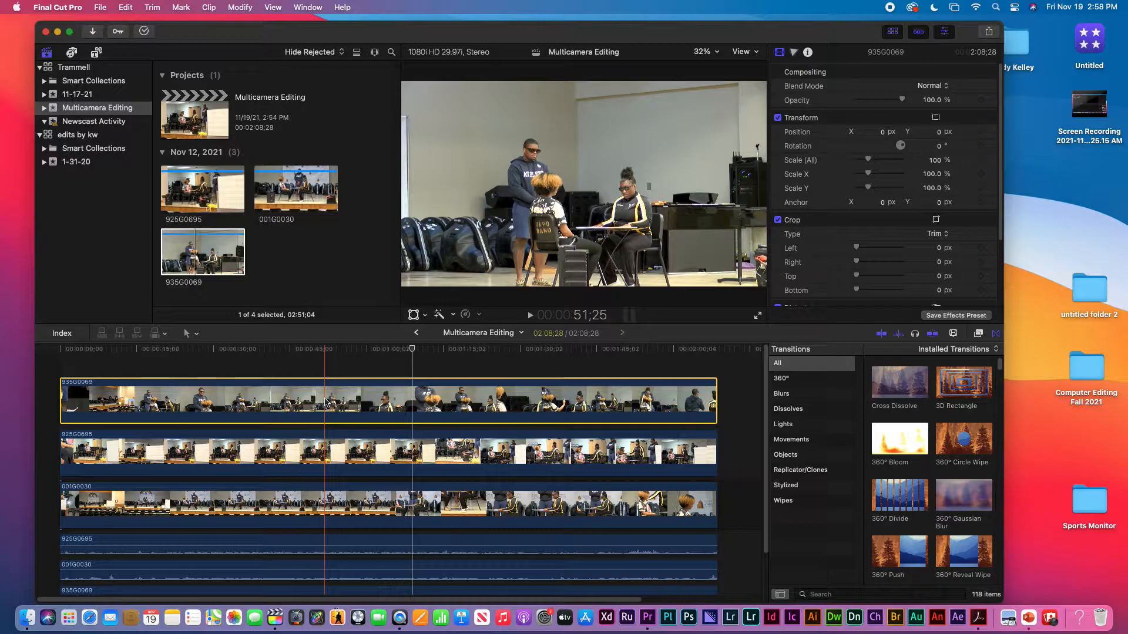
pyautogui.press('b')
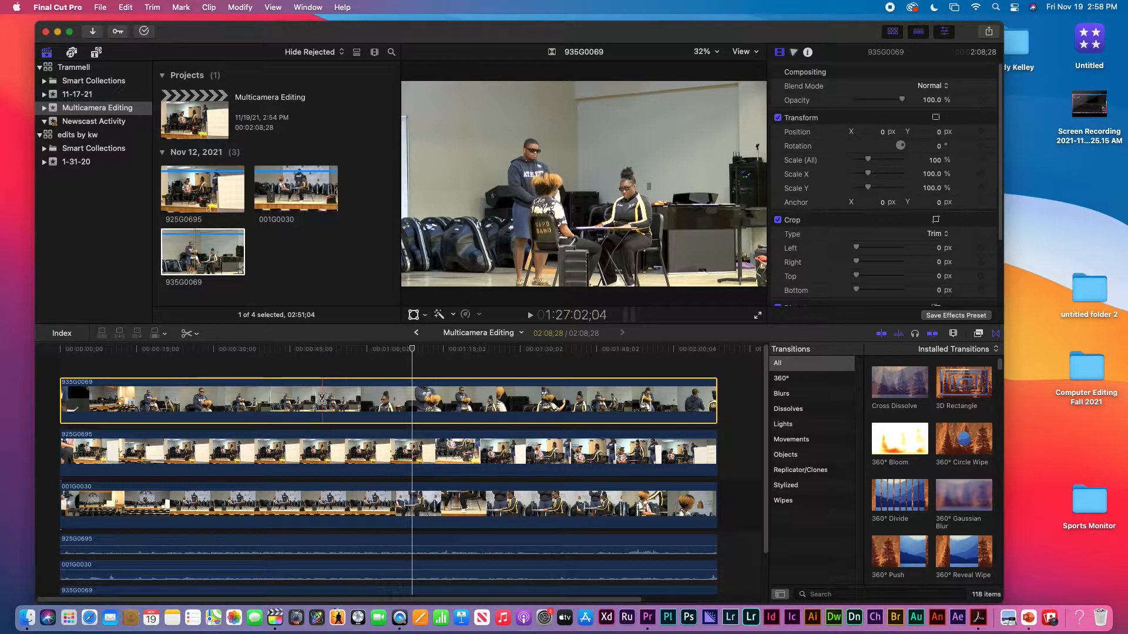
pyautogui.click(322, 400)
pyautogui.click(341, 399)
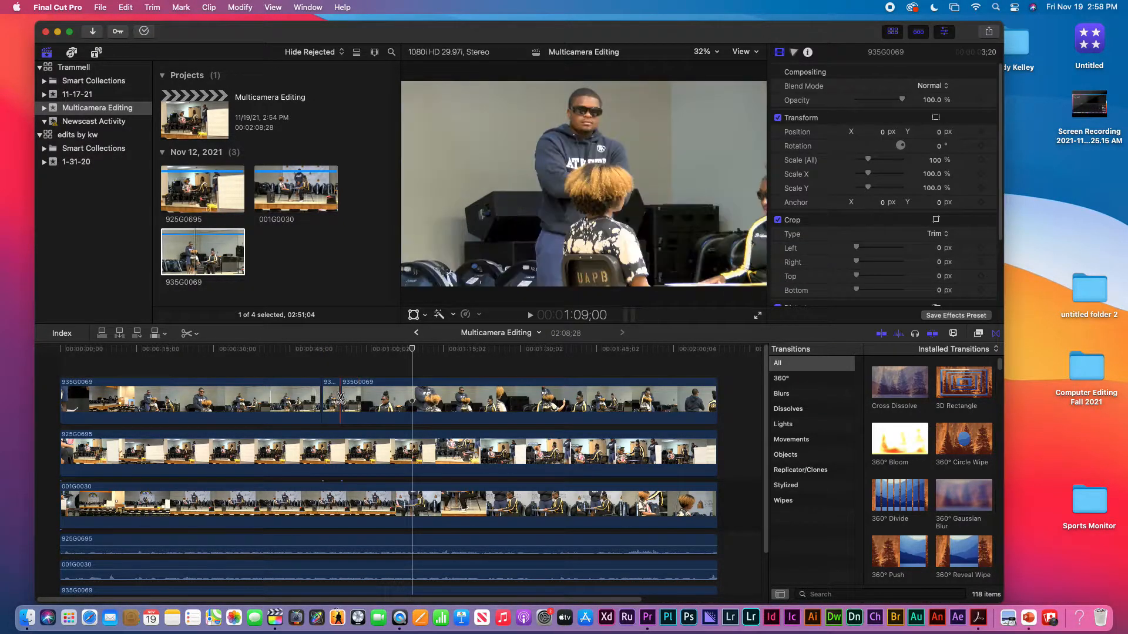
pyautogui.click(322, 447)
pyautogui.click(342, 449)
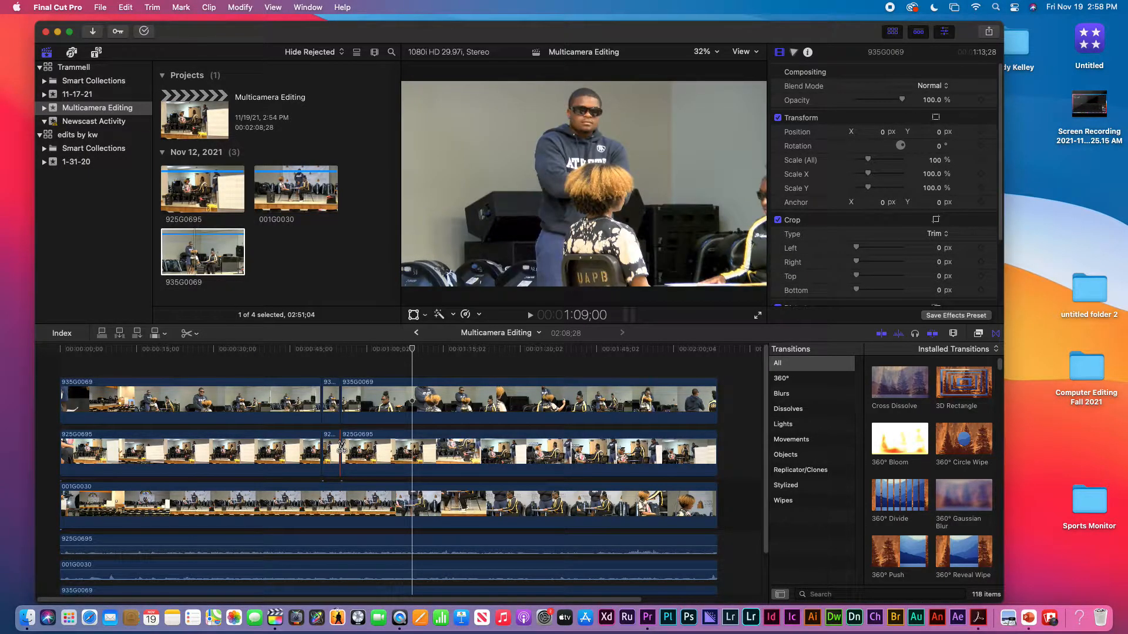
# Step: Disable the short 935G0069 and 925G0695 segments between the cuts at 51;08 and 54;28
pyautogui.press('a')
pyautogui.click(331, 404)
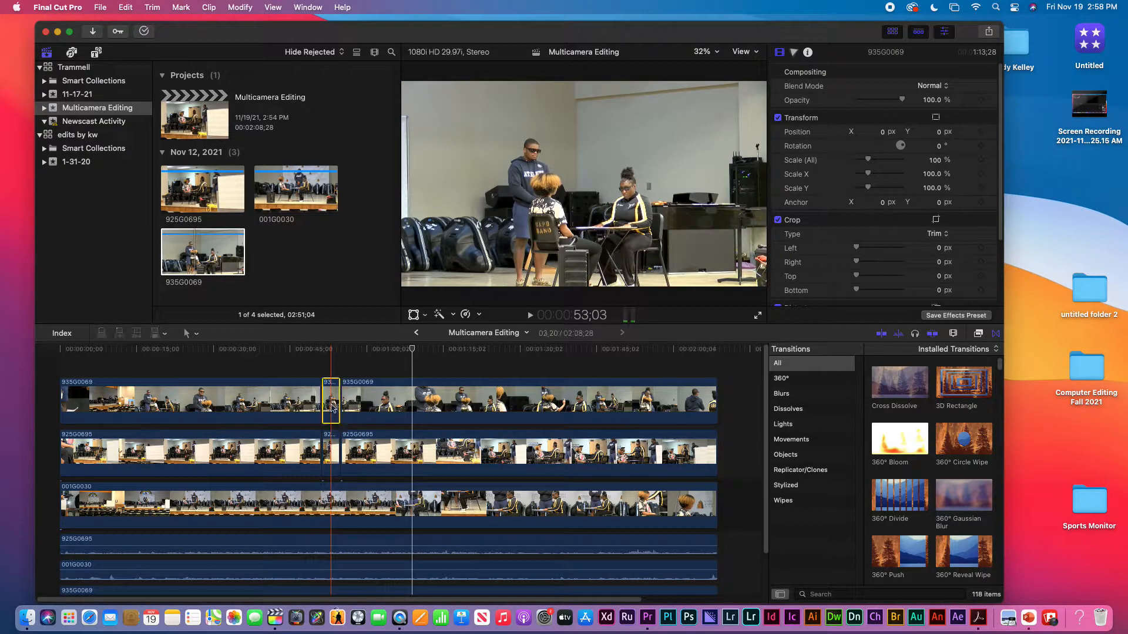
pyautogui.click(332, 450)
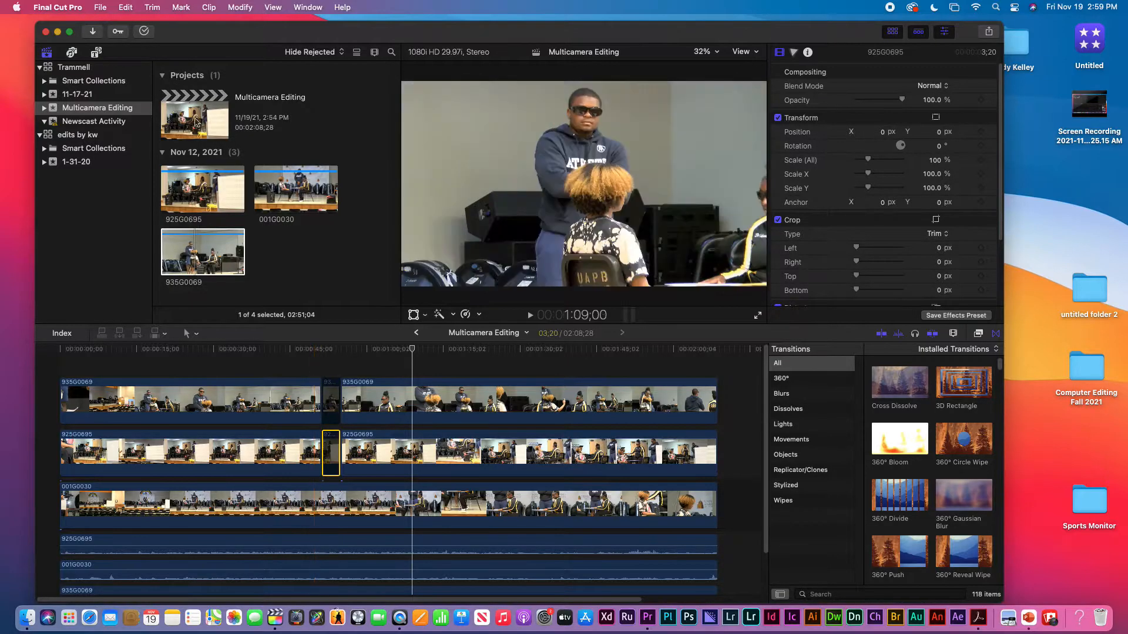
pyautogui.click(210, 7)
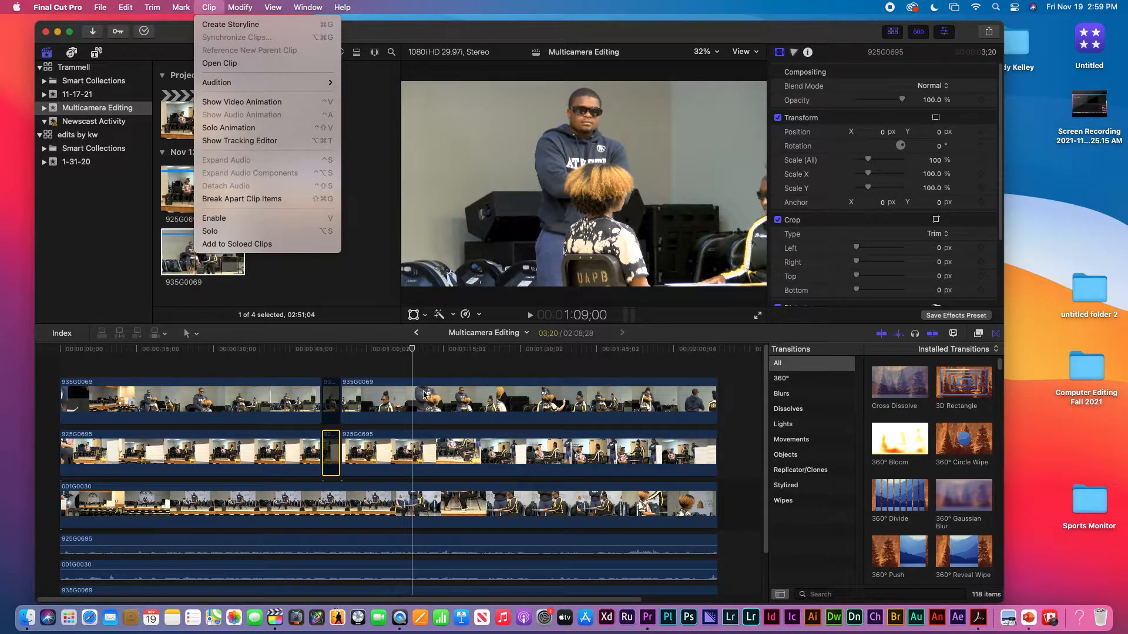
pyautogui.click(310, 355)
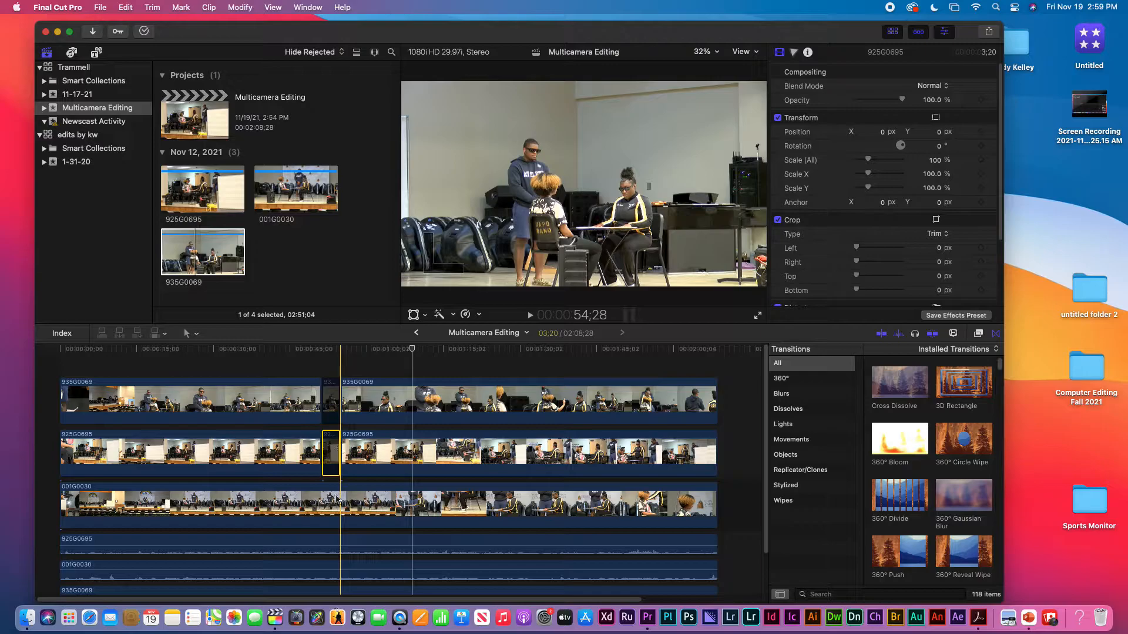
# Step: Play the timeline from just before the disabled segments to preview the switch to the bottom angle
pyautogui.click(304, 355)
pyautogui.press('space')
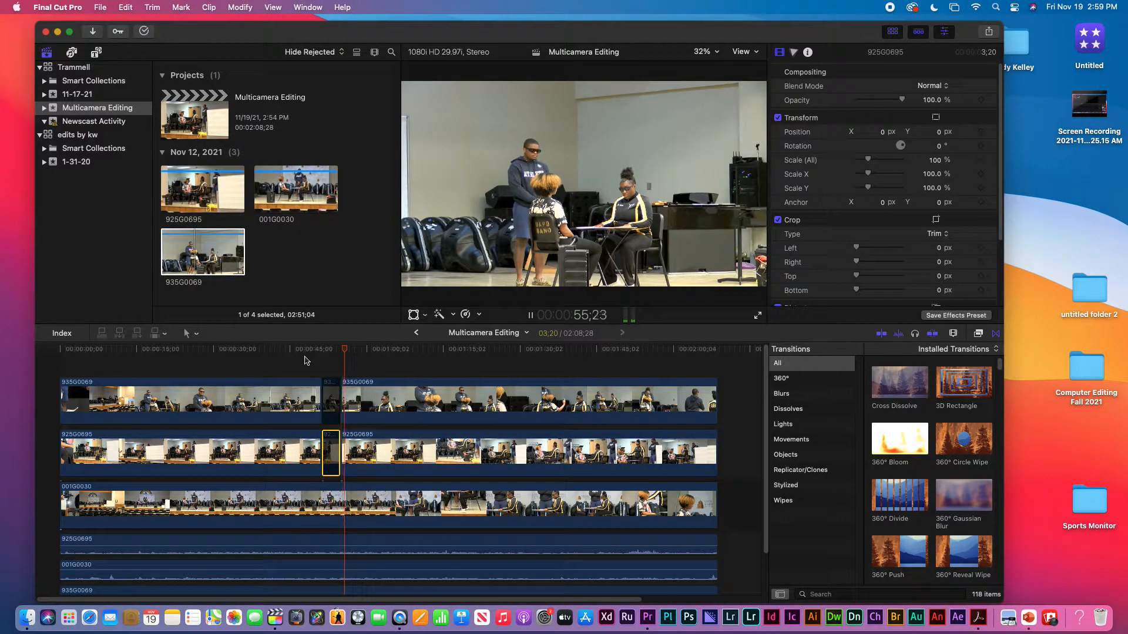
pyautogui.press('space')
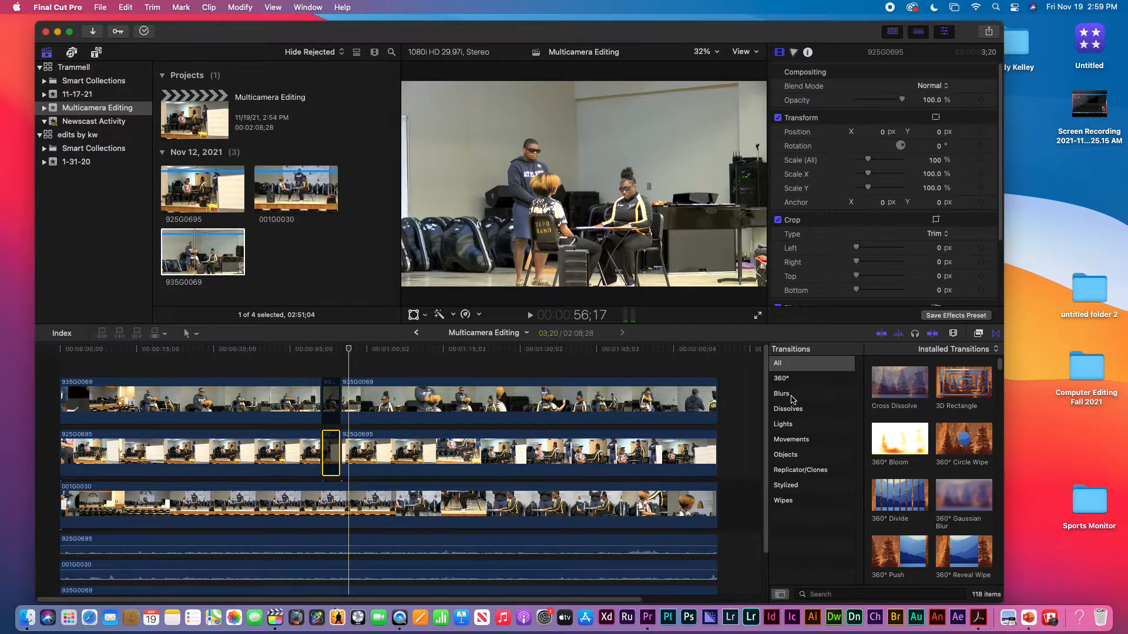
# Step: Lower the detached 935G0069 audio to about -14.0 dB and play the timeline across the disabled section
pyautogui.moveTo(769, 393); pyautogui.dragTo(763, 406)
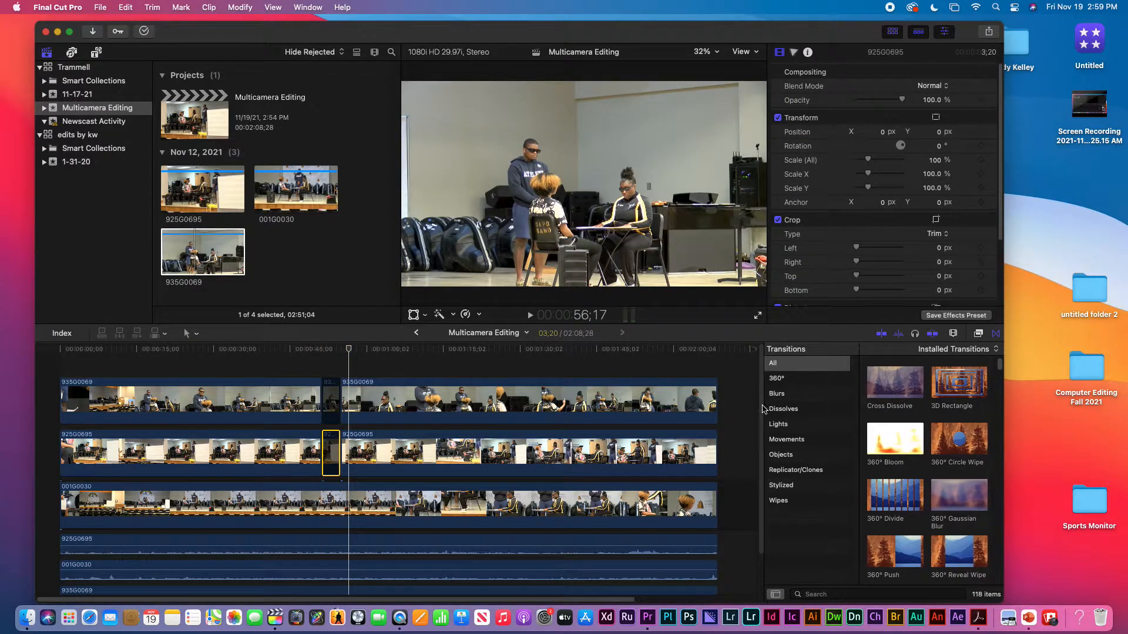
pyautogui.scroll(-3, 734, 470)
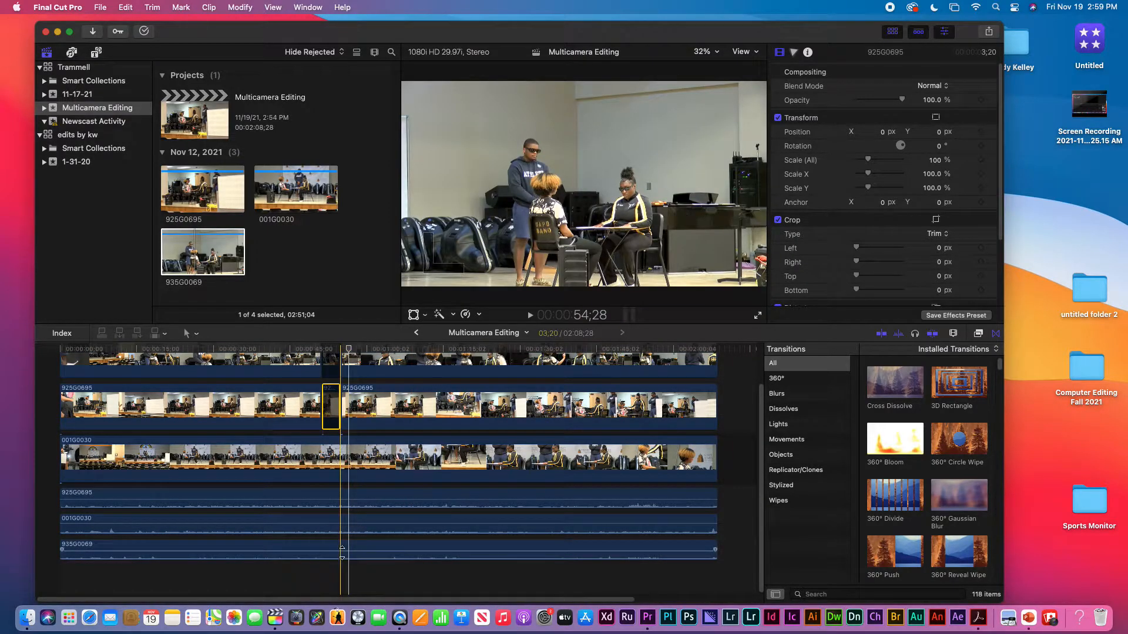
pyautogui.moveTo(343, 546); pyautogui.dragTo(343, 548)
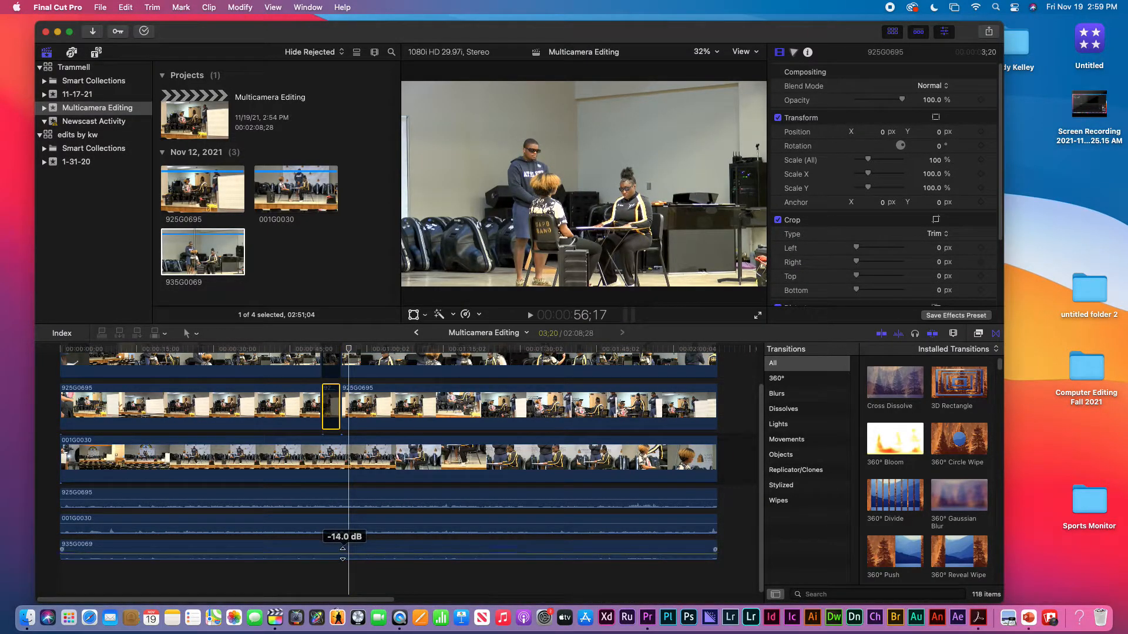
pyautogui.click(317, 353)
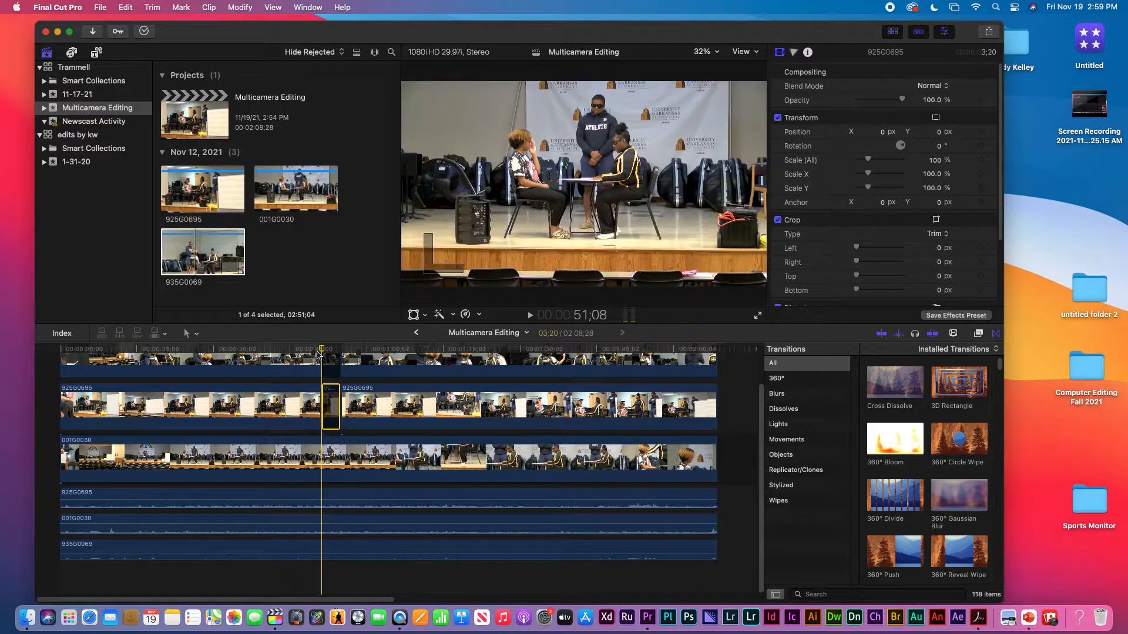
pyautogui.press('space')
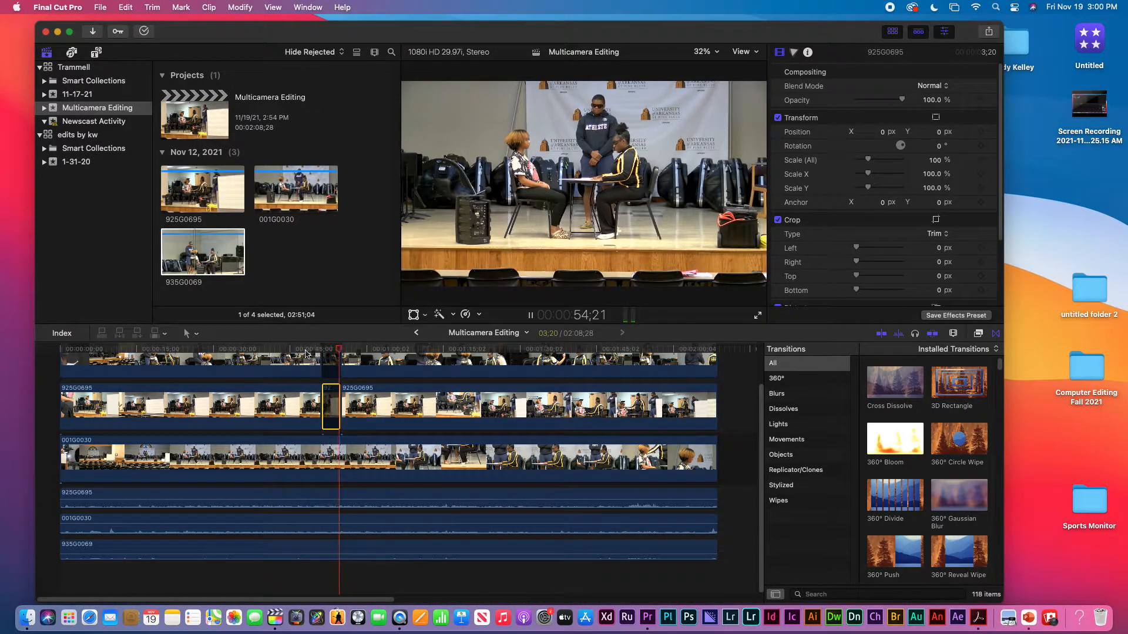
pyautogui.press('space')
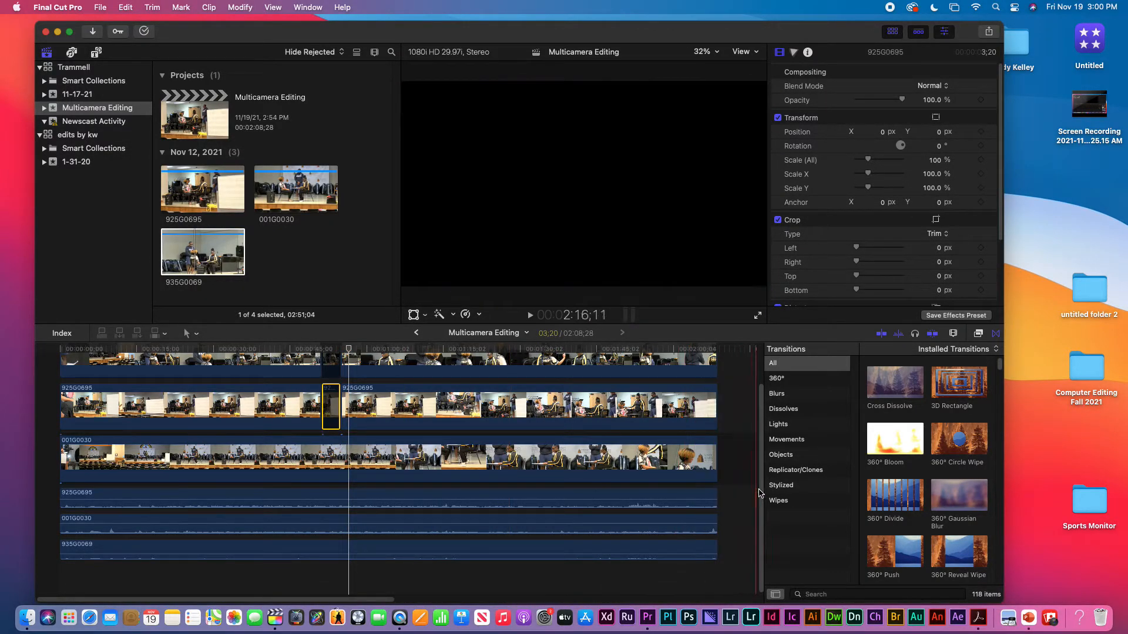
# Step: Split clip 935G0069 at about 1:00;02 and 1:03;05 and disable the segment between the cuts
pyautogui.scroll(2, 423, 465)
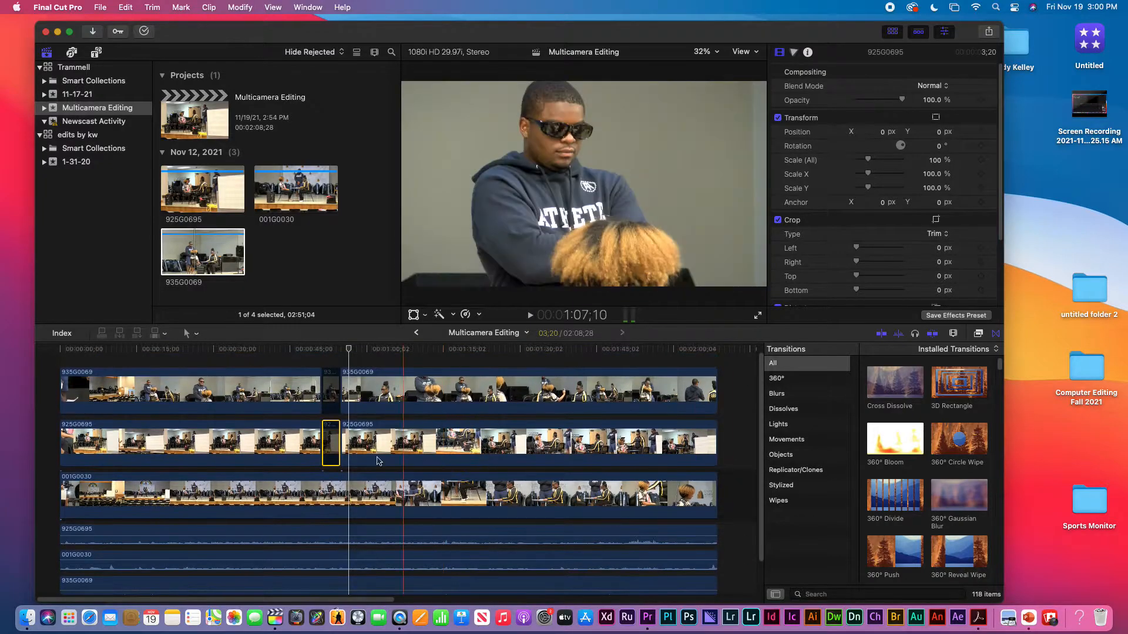
pyautogui.click(381, 351)
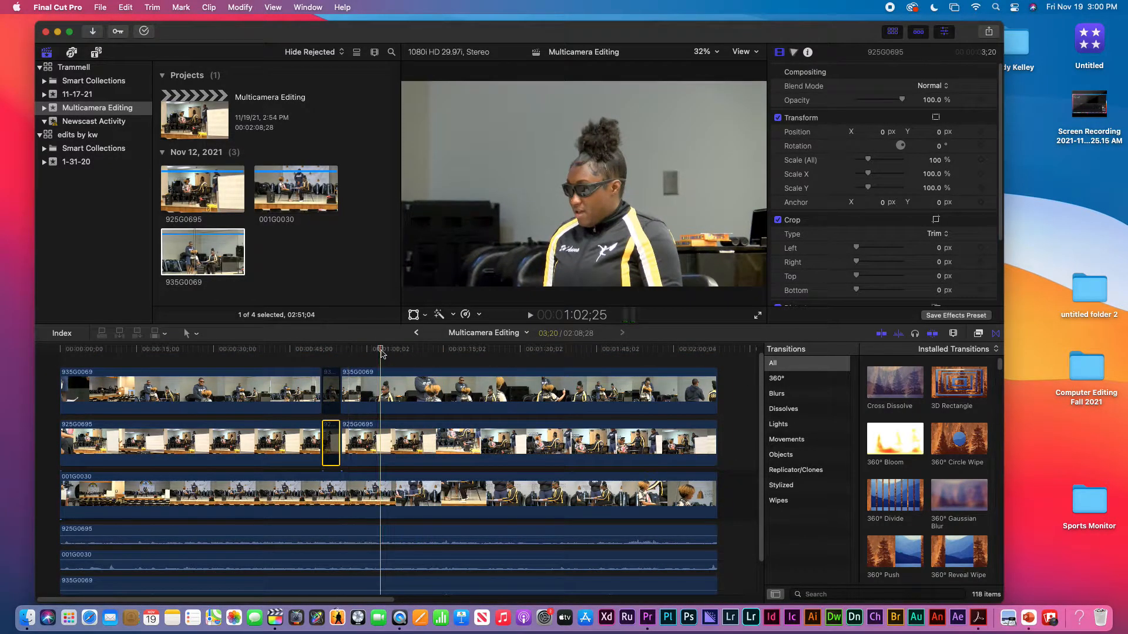
pyautogui.click(367, 353)
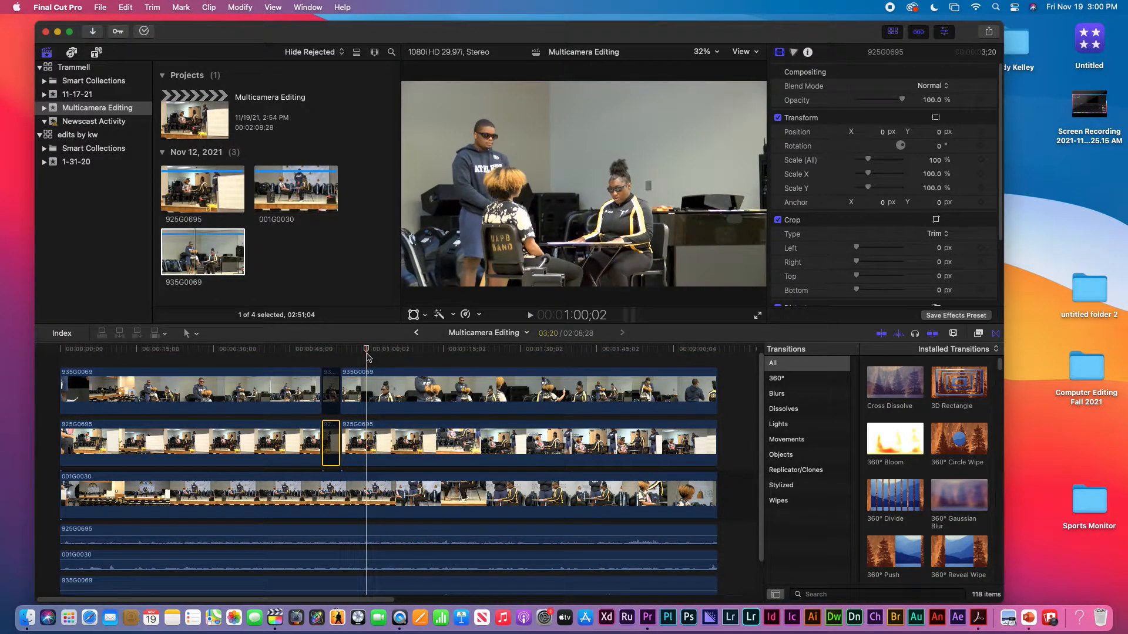
pyautogui.click(368, 399)
pyautogui.click(383, 395)
pyautogui.press('a')
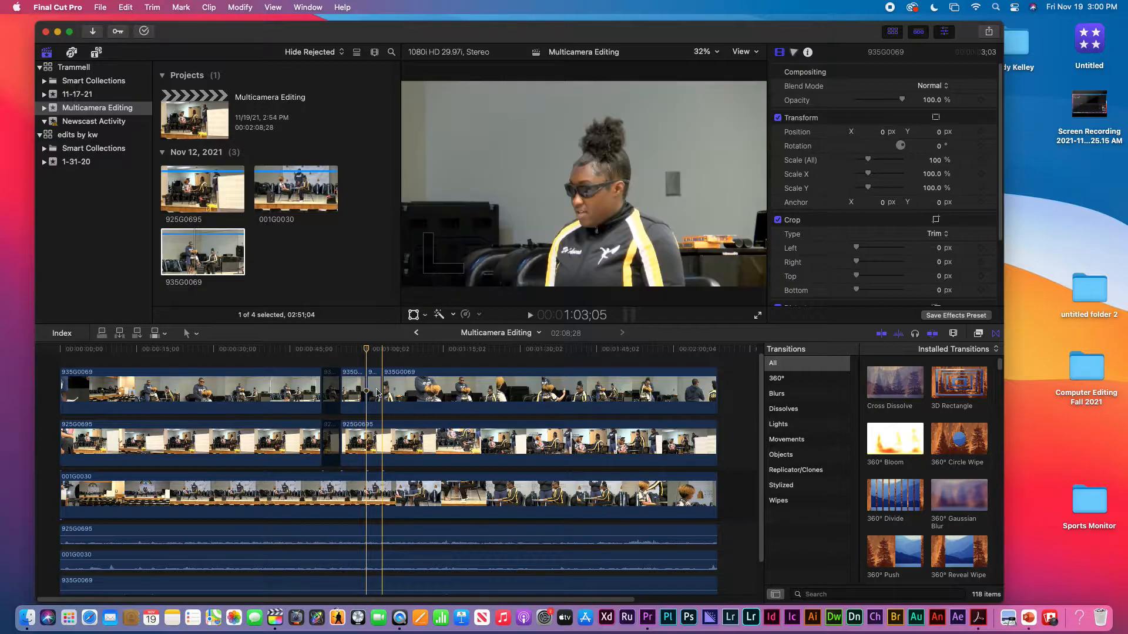
pyautogui.click(375, 391)
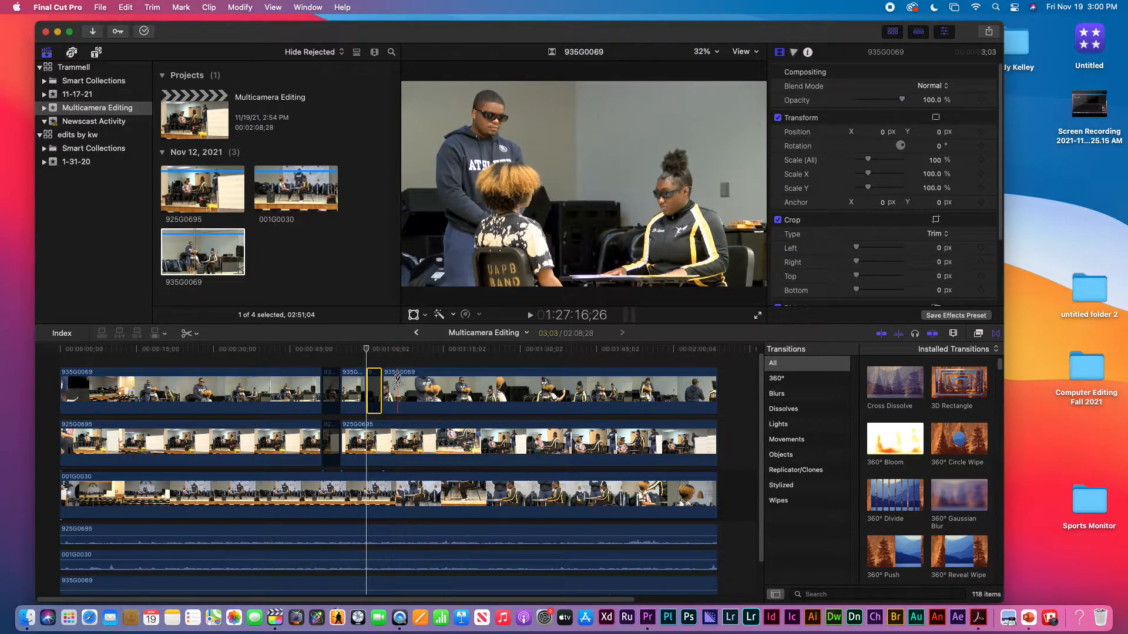
# Step: Split clips 935G0069 and 925G0695 at about 1:08;07 and 1:11;10, and 935G0069 also at about 1:16;22 and 1:19;12
pyautogui.press('b')
pyautogui.click(410, 406)
pyautogui.click(410, 430)
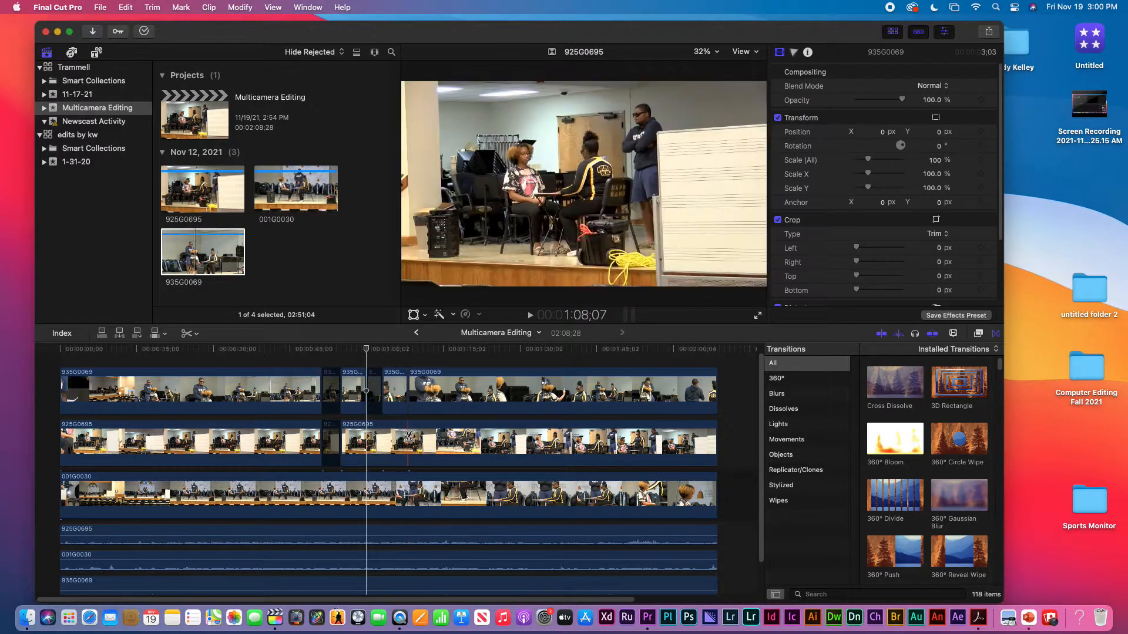
pyautogui.click(423, 438)
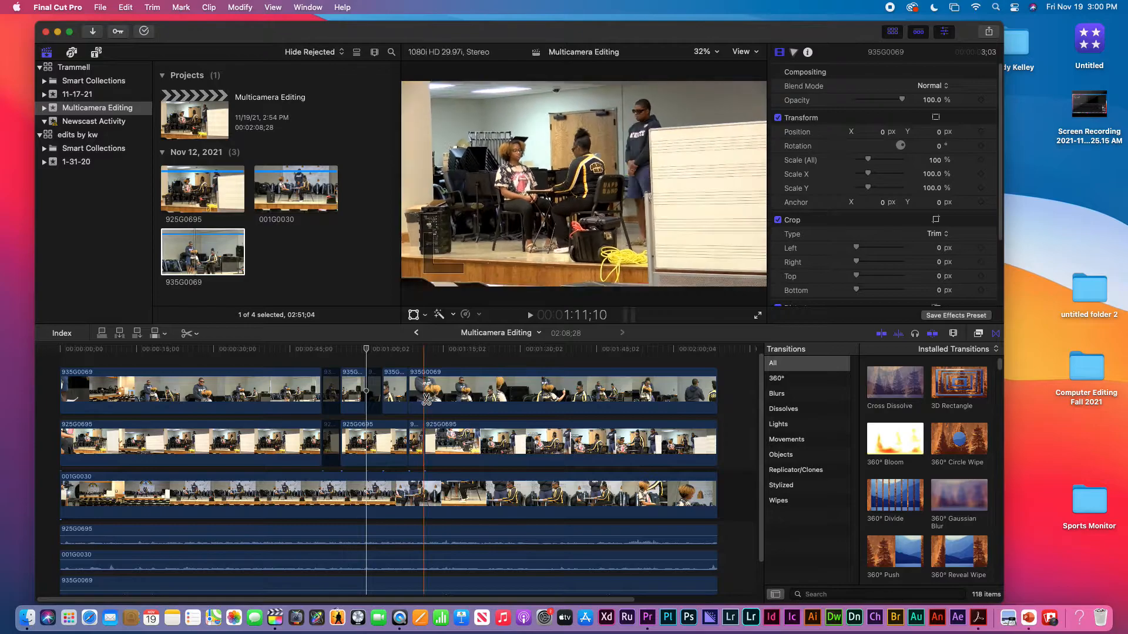
pyautogui.click(425, 387)
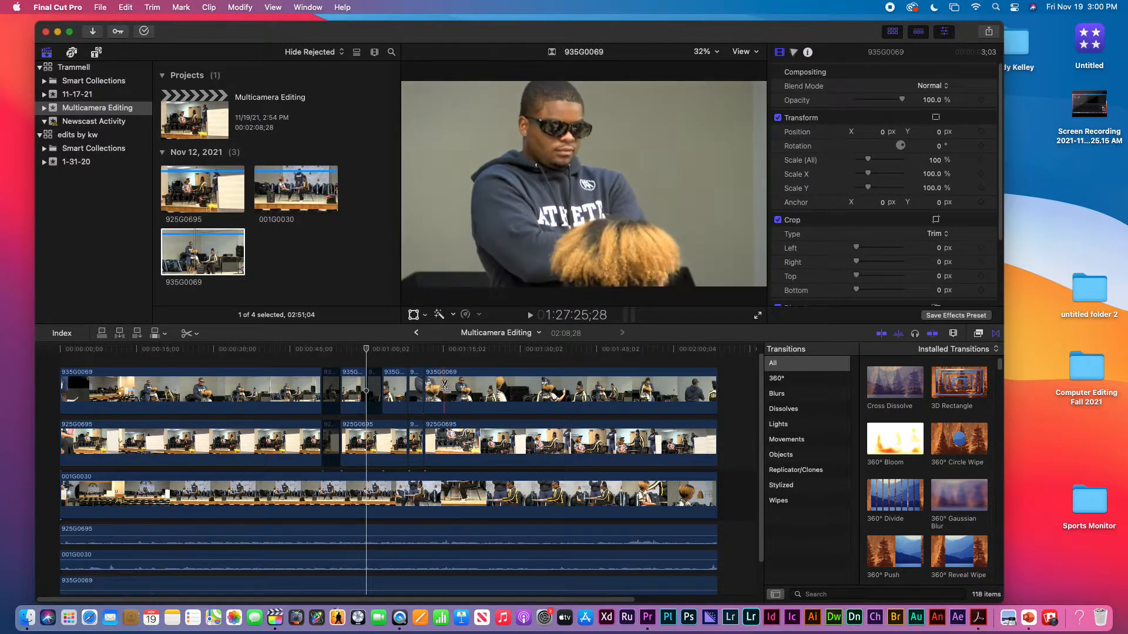
pyautogui.click(452, 387)
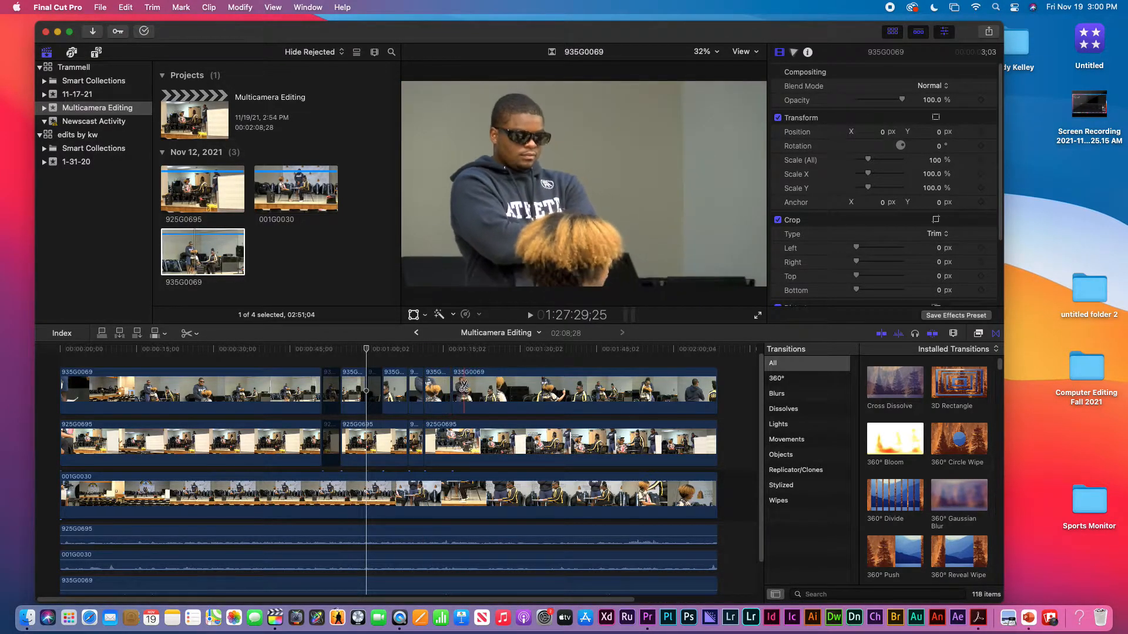
pyautogui.click(465, 386)
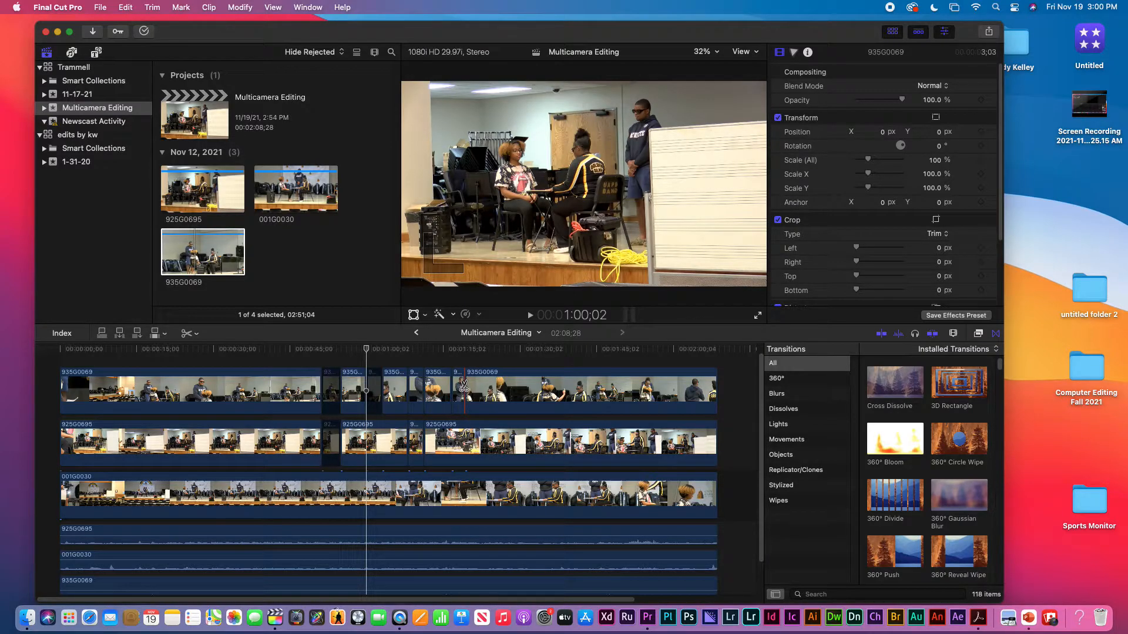
# Step: Disable the short 935G0069 segments starting at about 1:16;22 and 1:08;07, plus the 925G0695 segment starting at about 1:08;07
pyautogui.press('a')
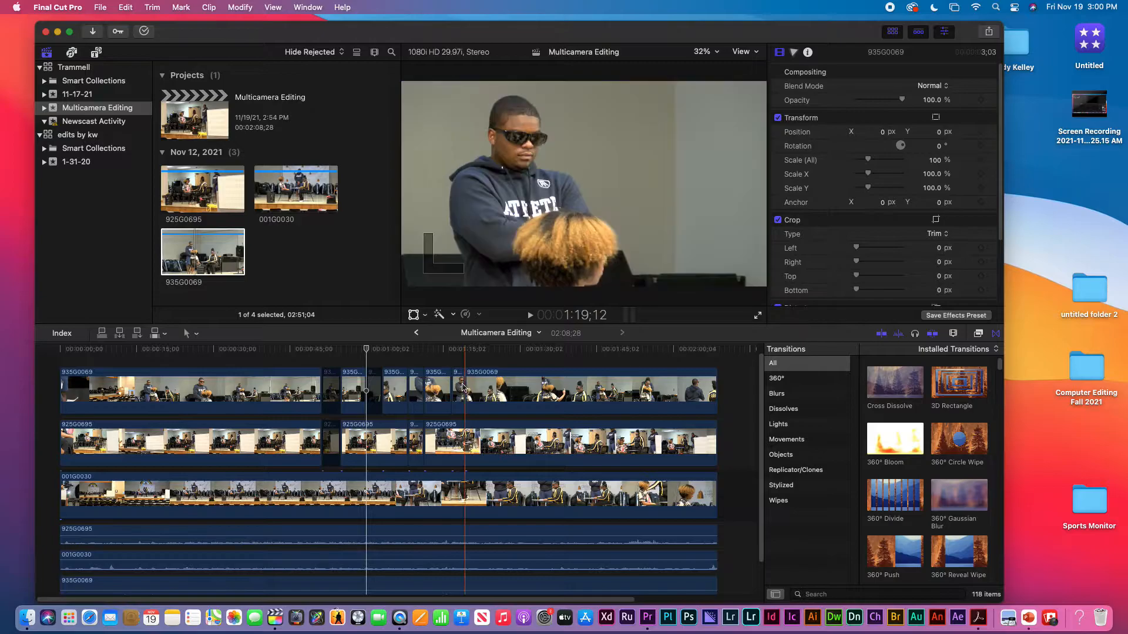
pyautogui.click(459, 385)
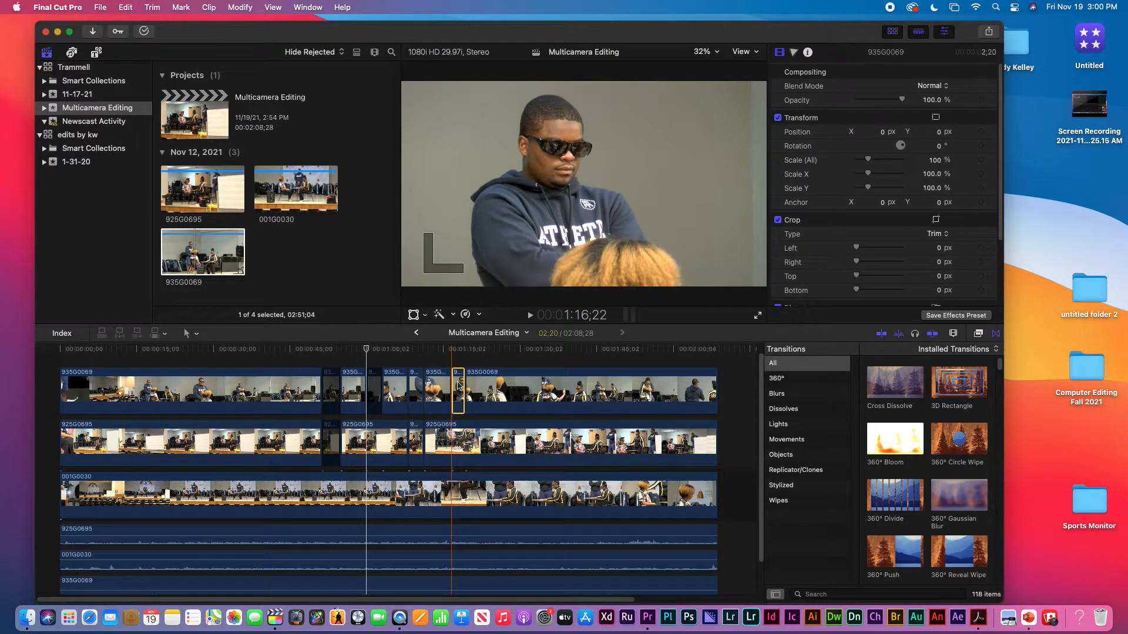
pyautogui.click(418, 390)
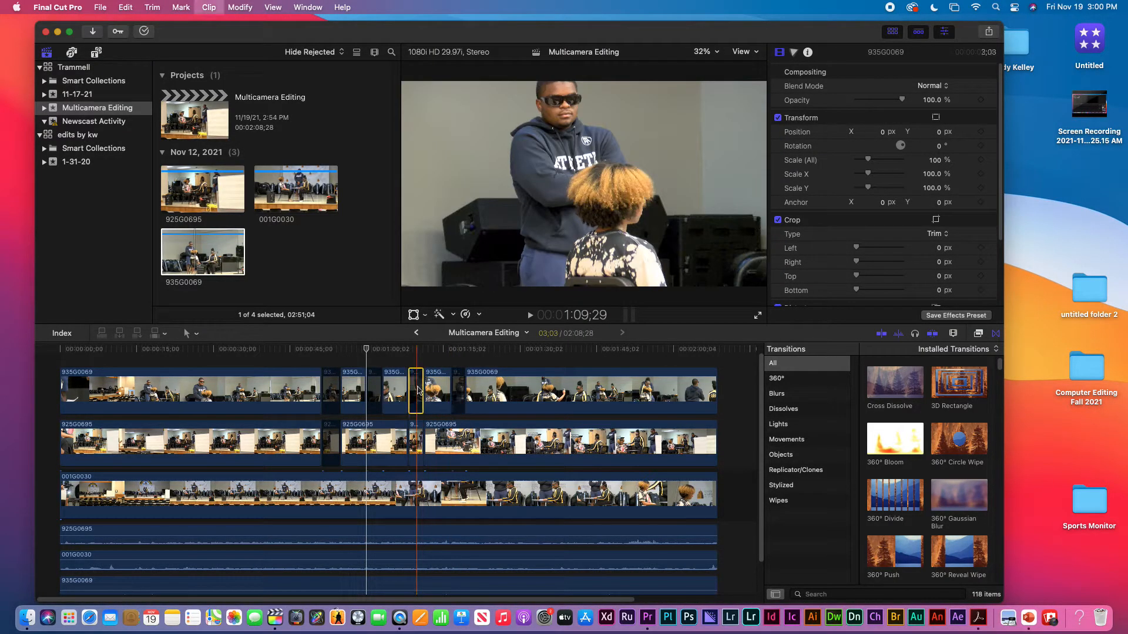
pyautogui.click(418, 440)
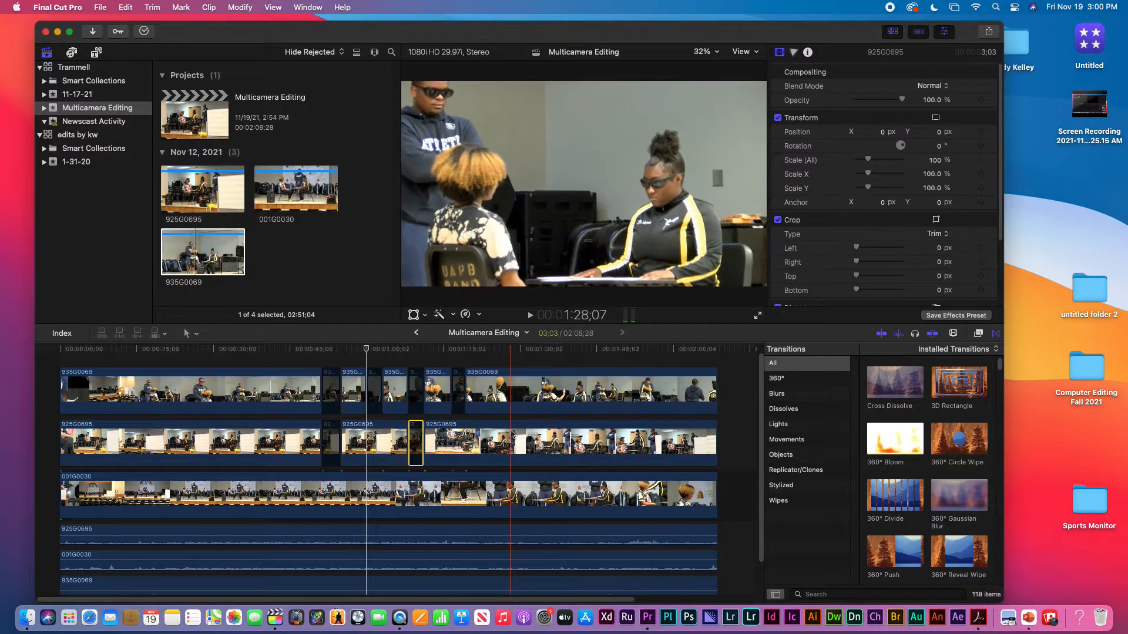
# Step: Split clip 935G0069 at about 1:26;23 and 1:29;22 and disable the segment between the cuts
pyautogui.click(503, 394)
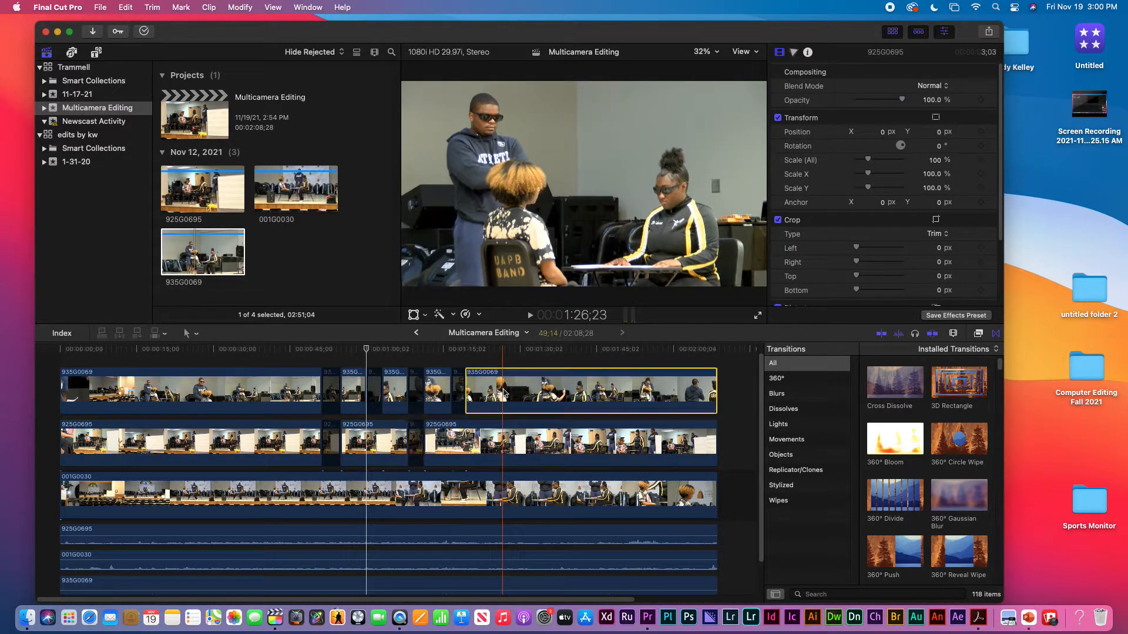
pyautogui.press('b')
pyautogui.click(502, 390)
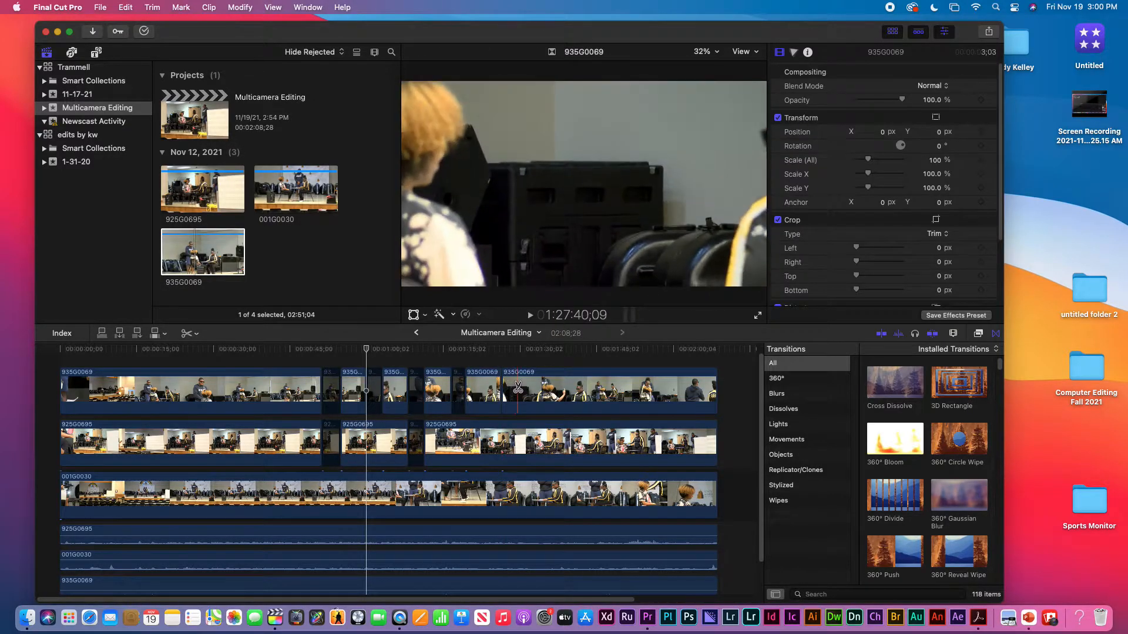
pyautogui.click(518, 390)
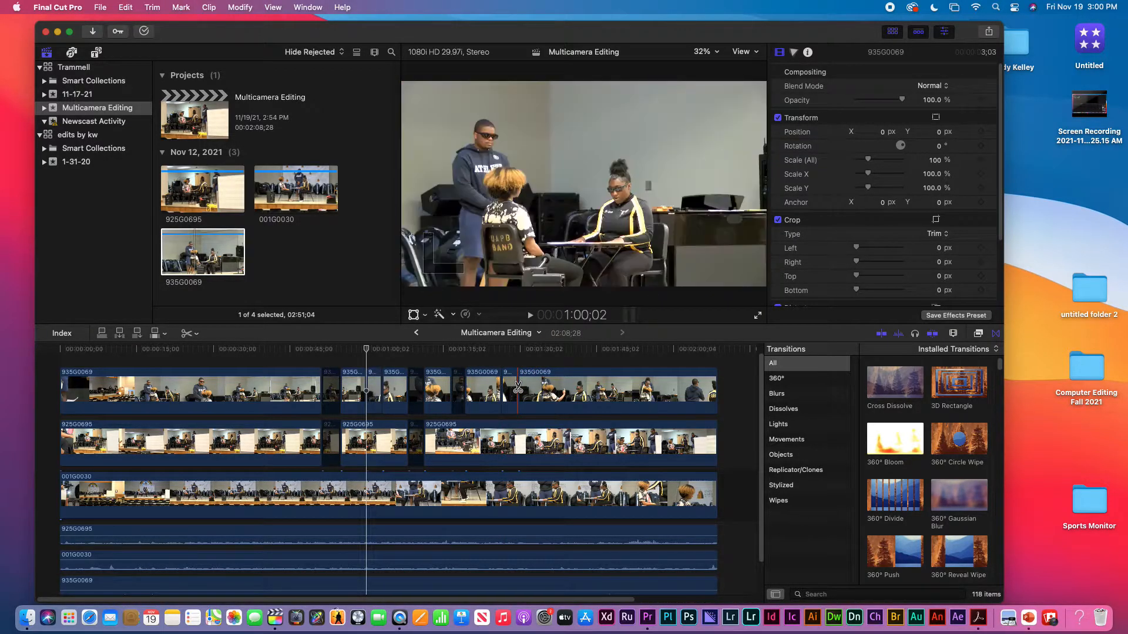
pyautogui.press('a')
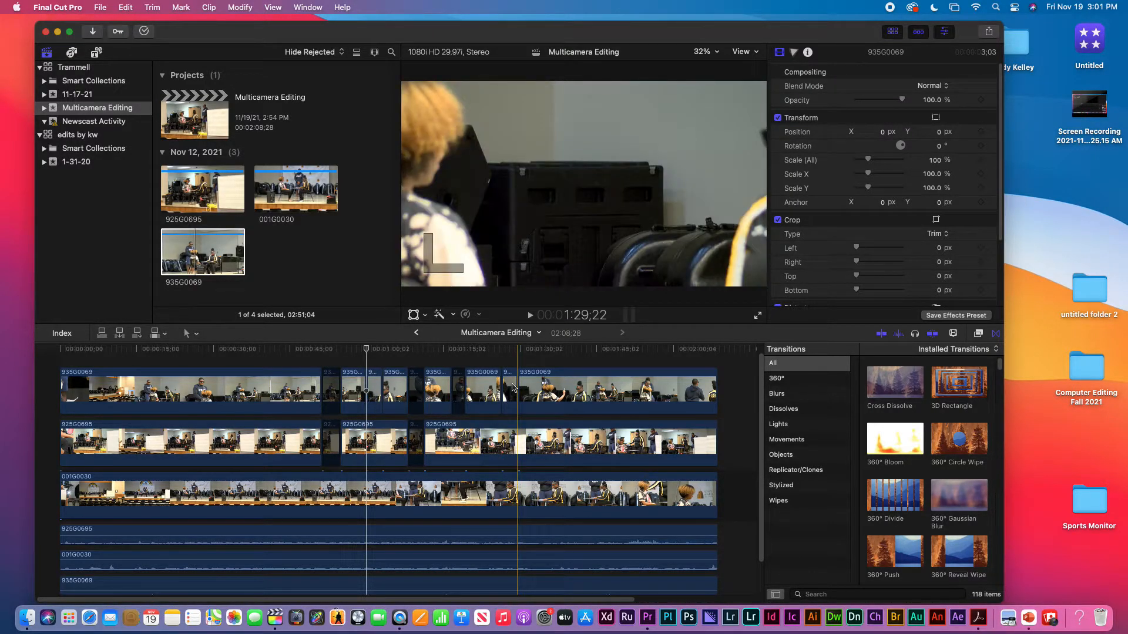
pyautogui.click(511, 386)
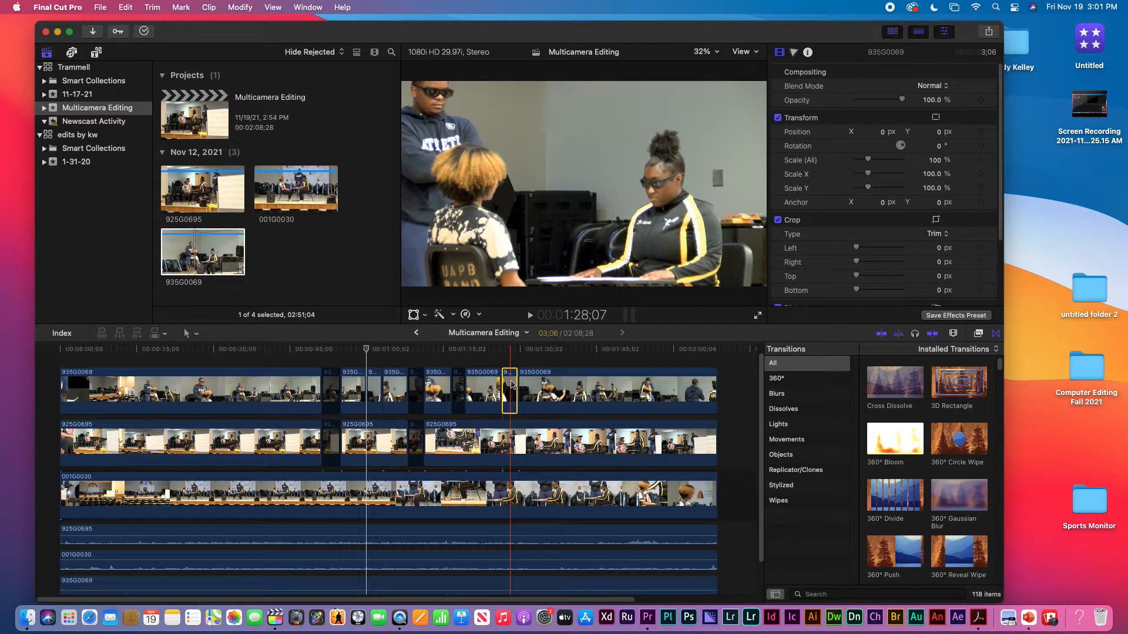
pyautogui.press('v')
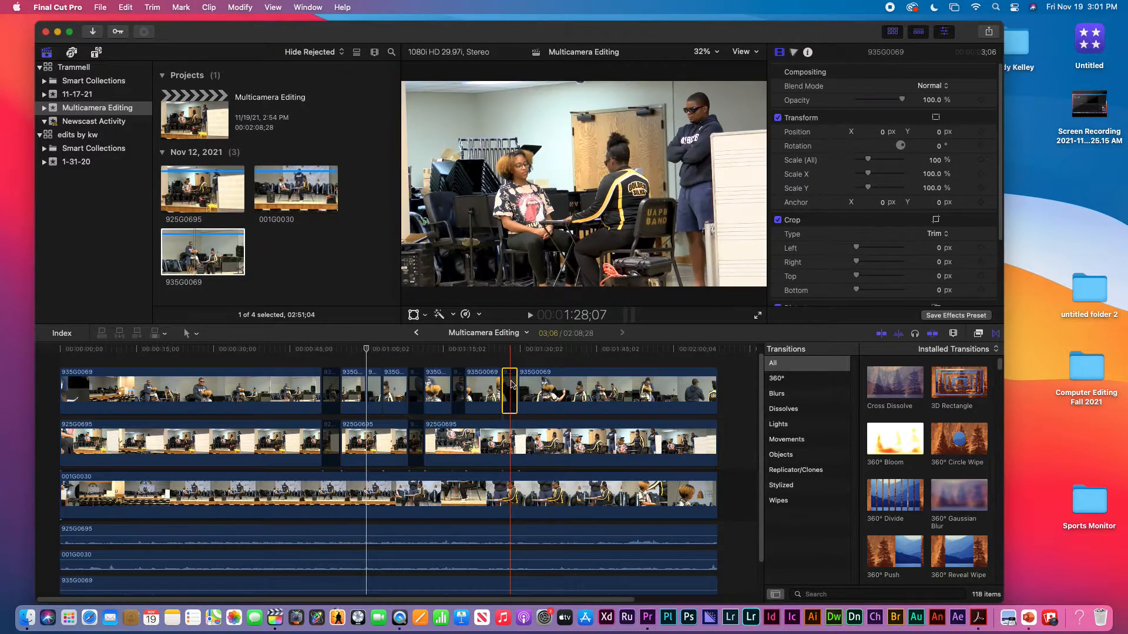
pyautogui.press('v')
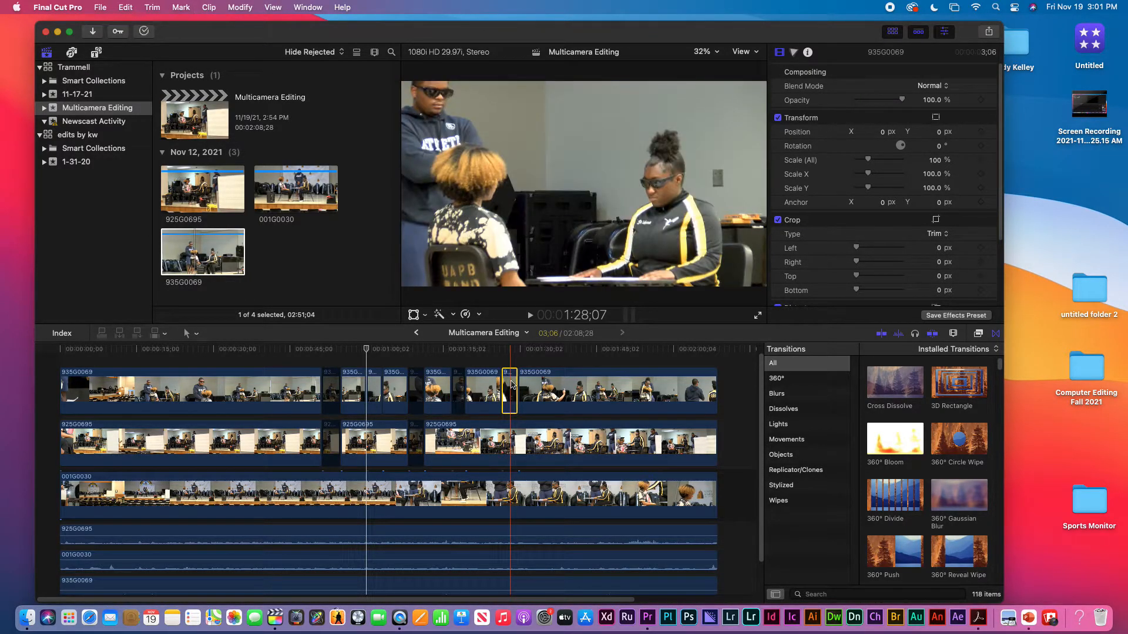
pyautogui.press('v')
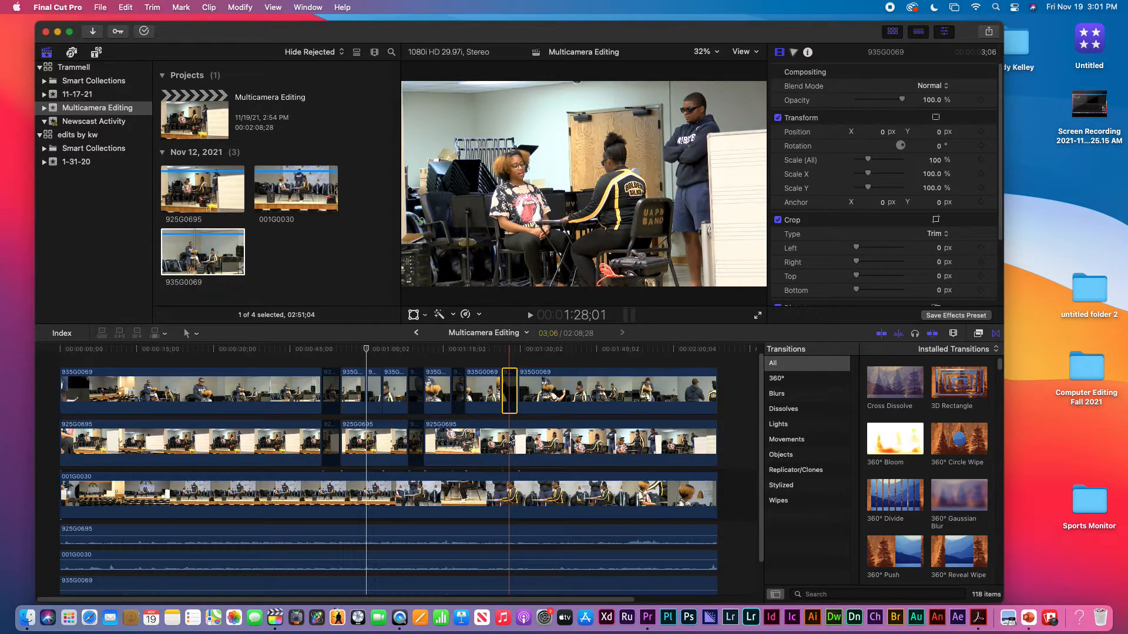
# Step: Play the edited timeline full screen from just before the first disabled segment, then return to the normal view and stop at about 1:34;09
pyautogui.click(312, 357)
pyautogui.press('space')
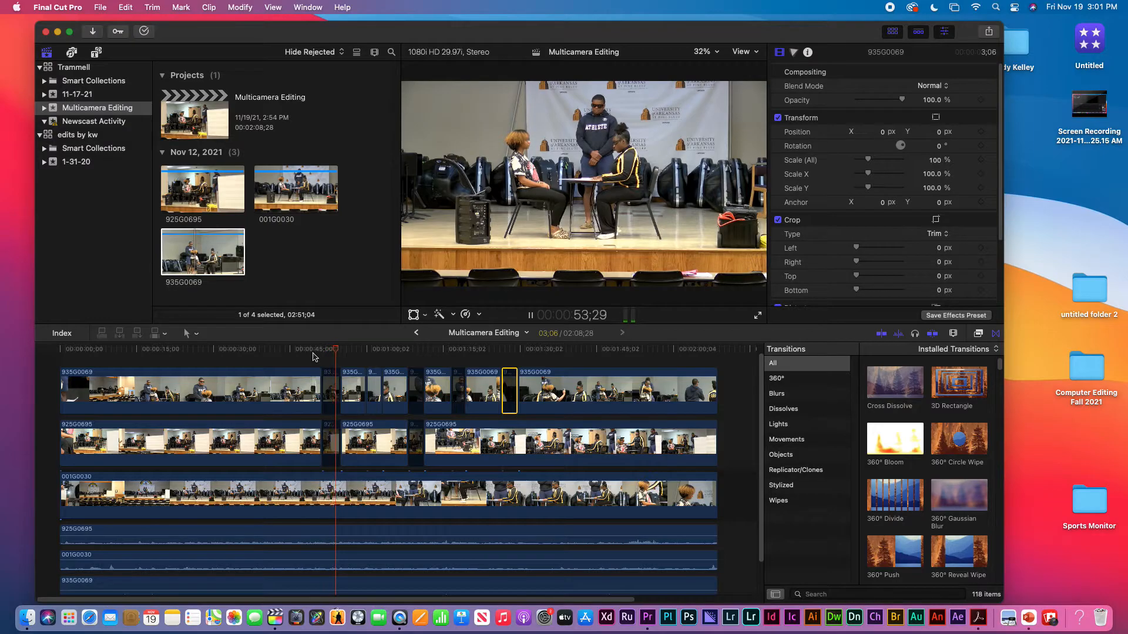
pyautogui.click(758, 316)
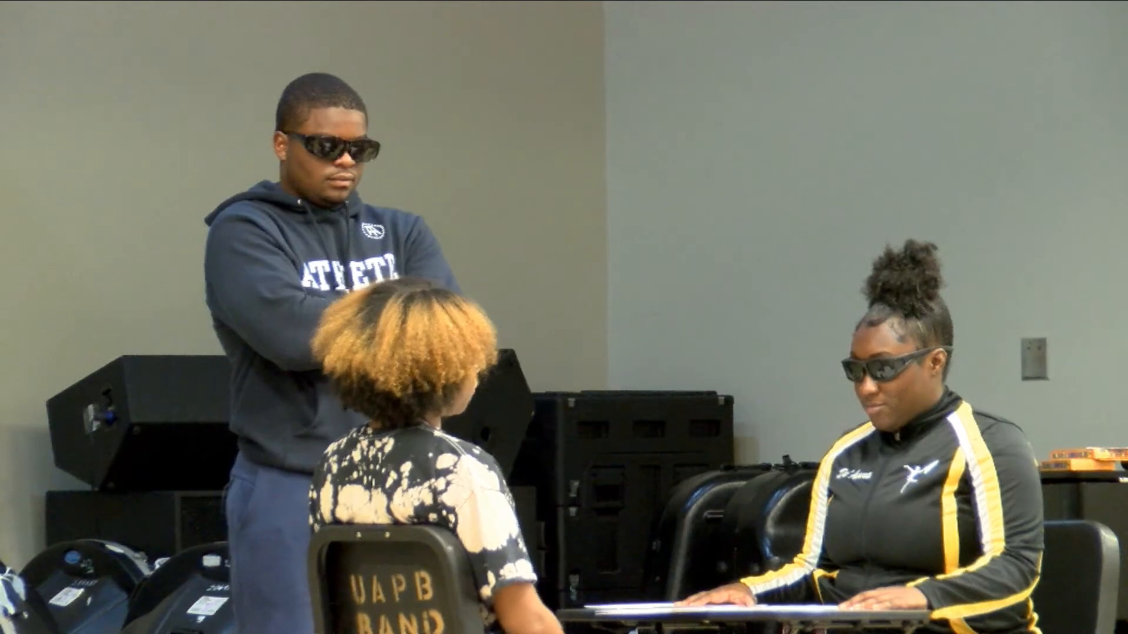
pyautogui.press('Escape')
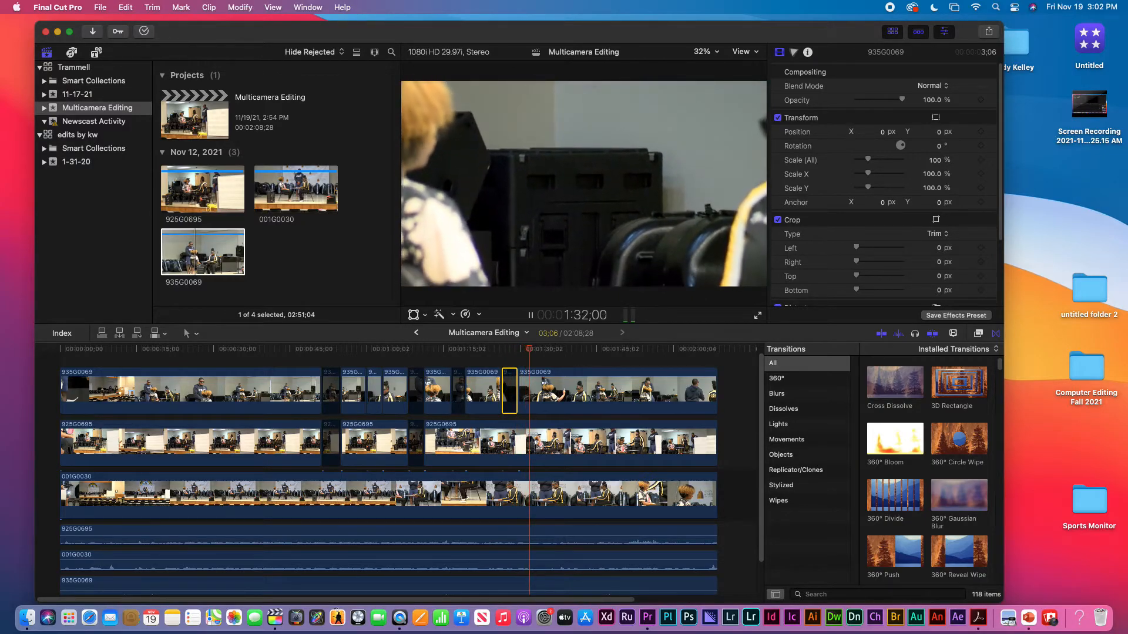
pyautogui.press('space')
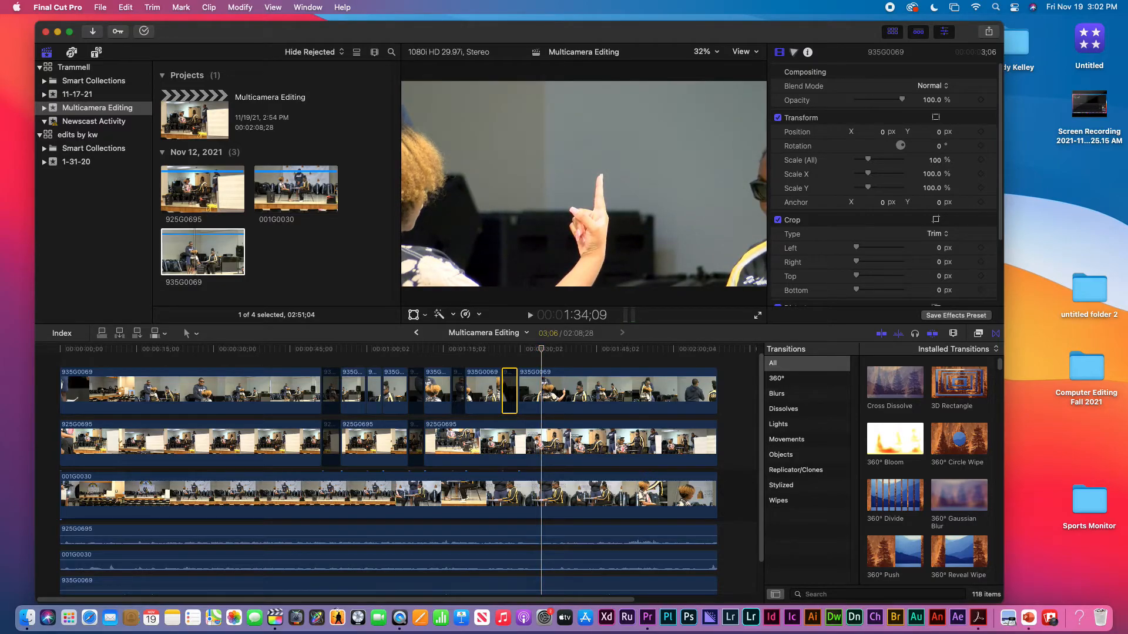